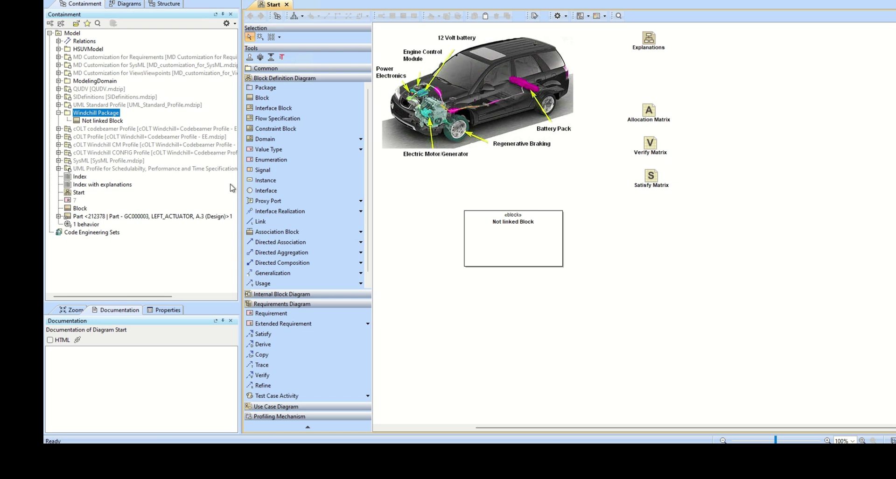
- Begin linking Not linked Block to a Windchill part in overwrite mode, with GOLF_CART as the product
left_click(105, 121)
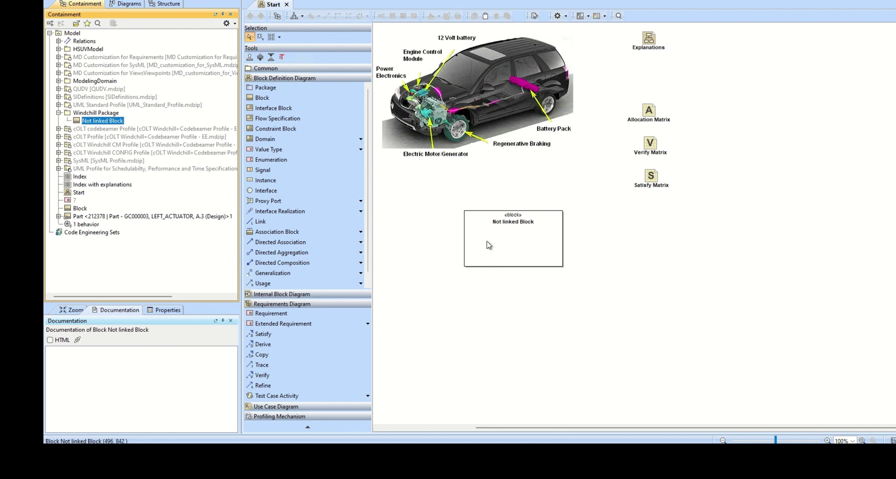
right_click(113, 122)
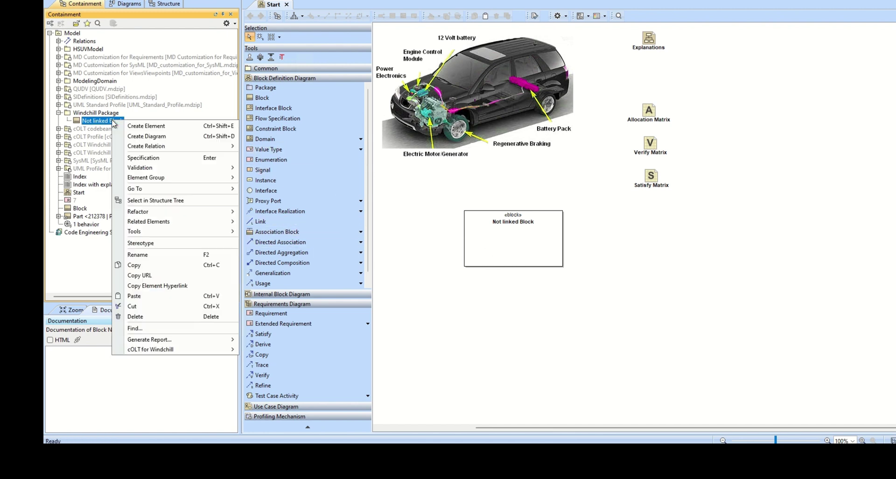
mouse_move(197, 350)
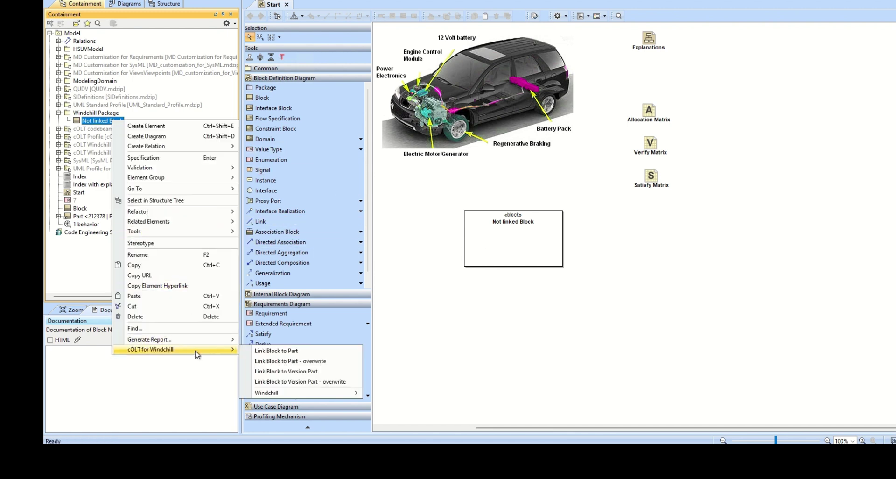
left_click(301, 362)
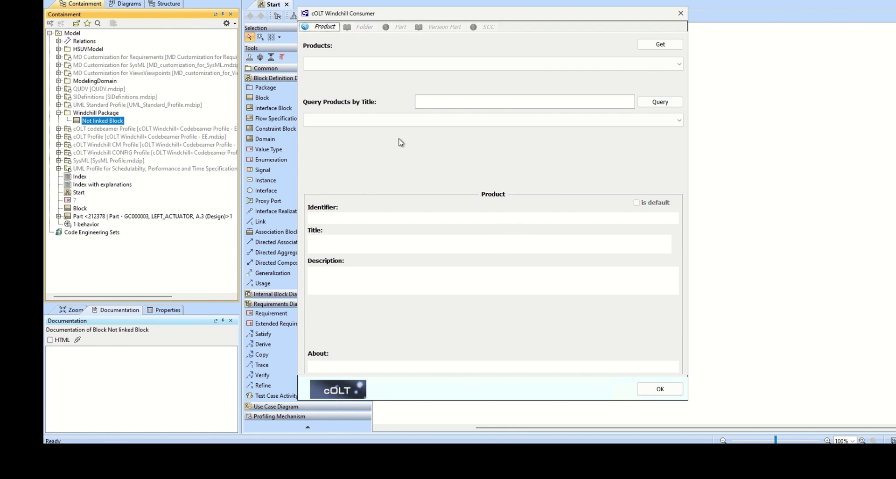
left_click(660, 44)
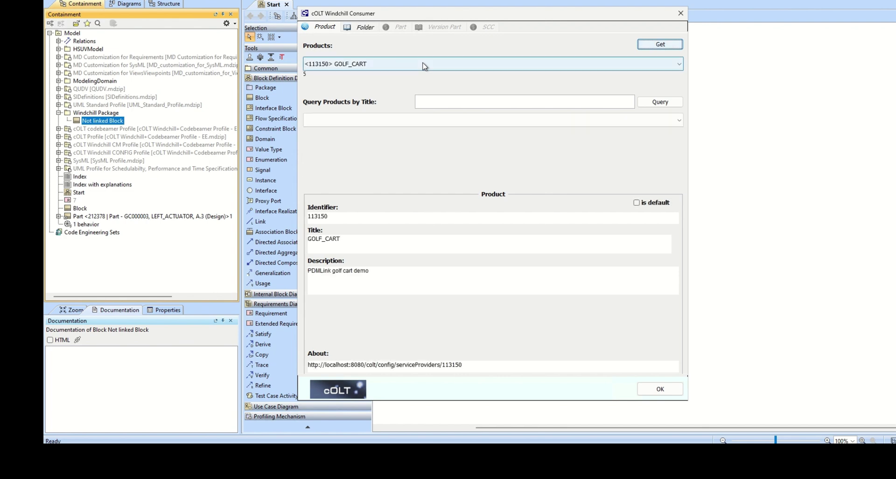
left_click(424, 66)
left_click(424, 66)
- Retrieve the product's folders and choose the Default folder as the part's location
left_click(365, 28)
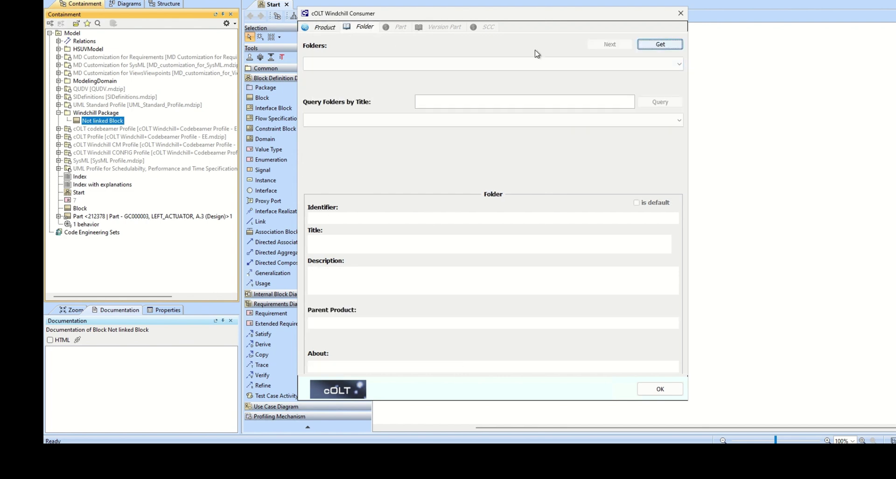
left_click(656, 45)
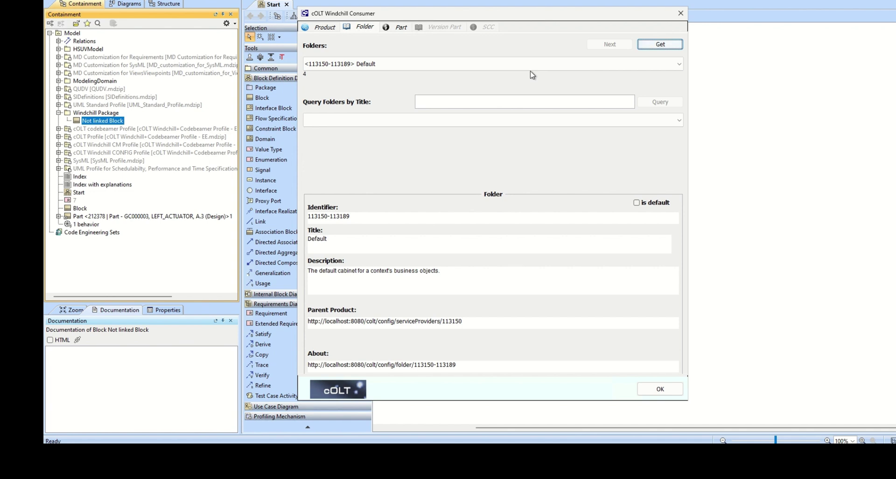
left_click(396, 64)
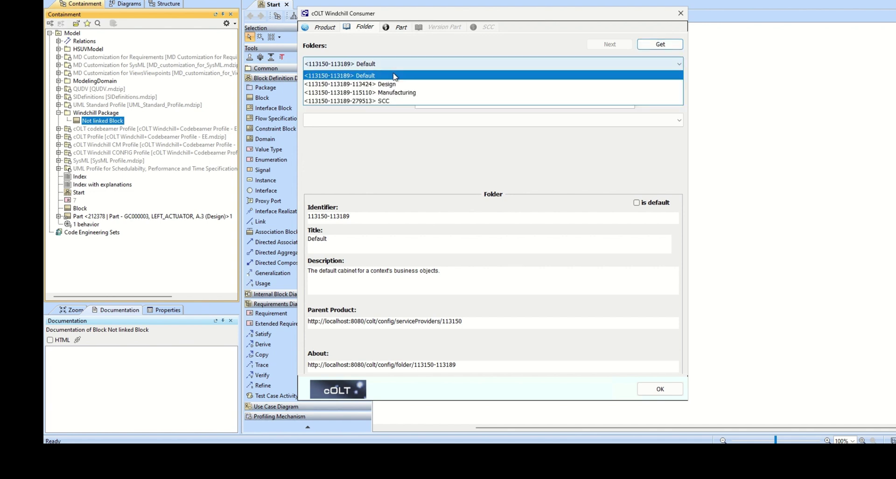
left_click(399, 77)
- Link the block to part GC000030, CARD_HOLDER, with link type Derives and direction Incoming (Remote Item -> Model Item)
left_click(403, 27)
left_click(660, 44)
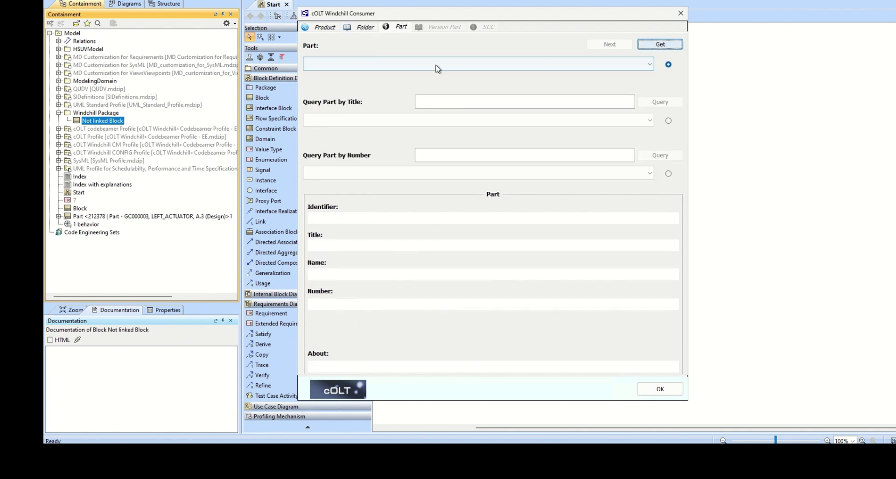
left_click(378, 65)
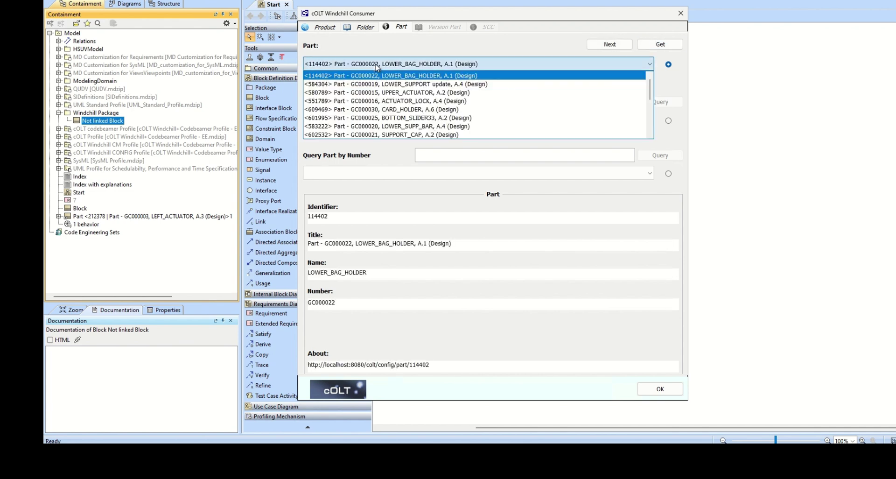
left_click(401, 111)
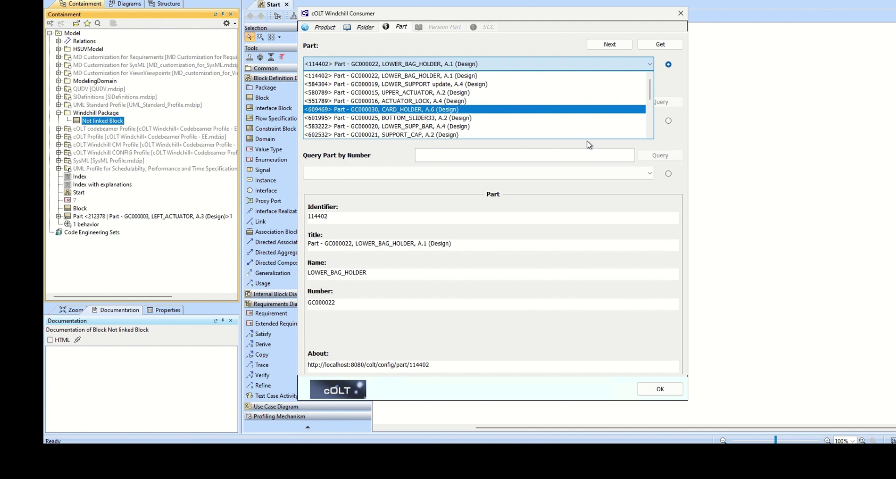
left_click(660, 391)
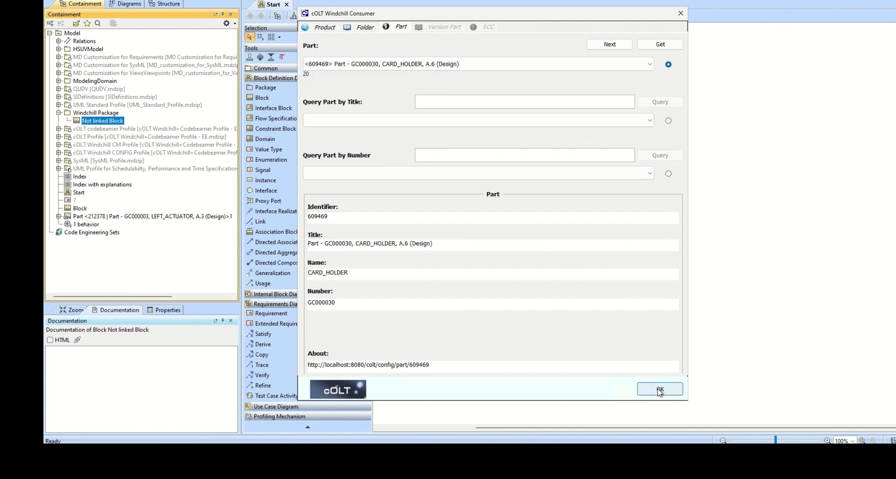
left_click(660, 390)
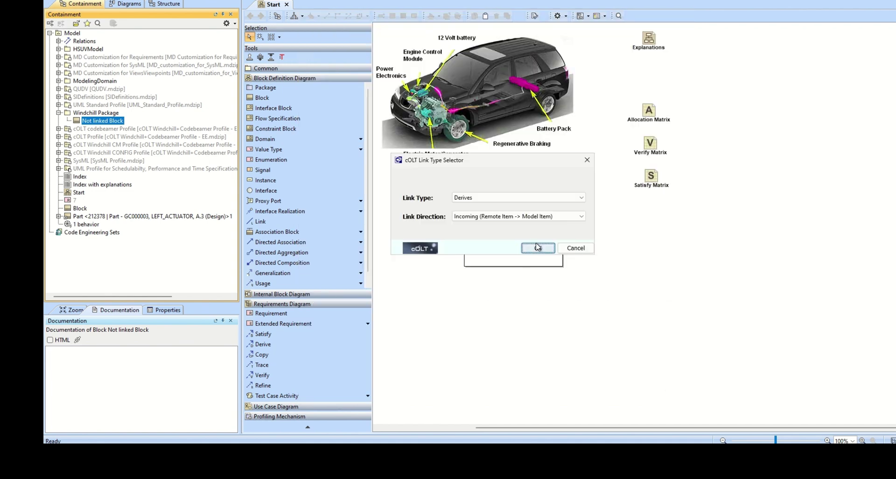
left_click(538, 247)
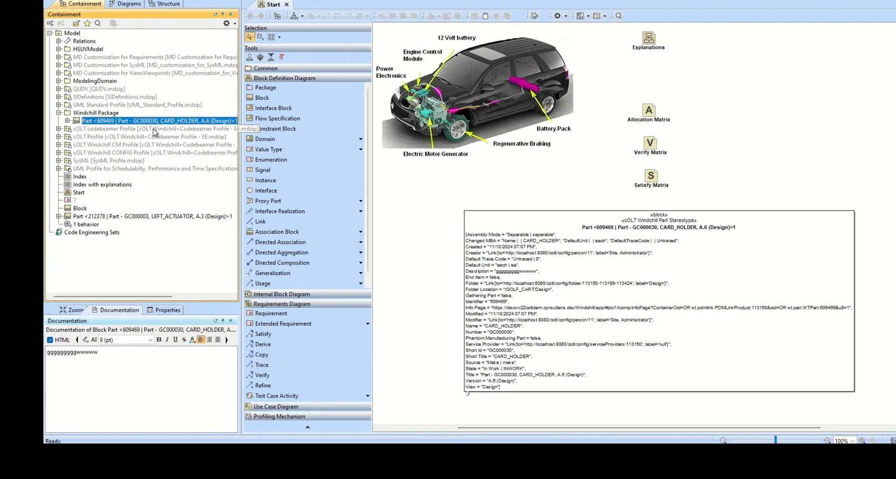
- Examine the linked CARD_HOLDER block's attributes on the diagram and its hyperlinks in the containment tree
mouse_move(144, 125)
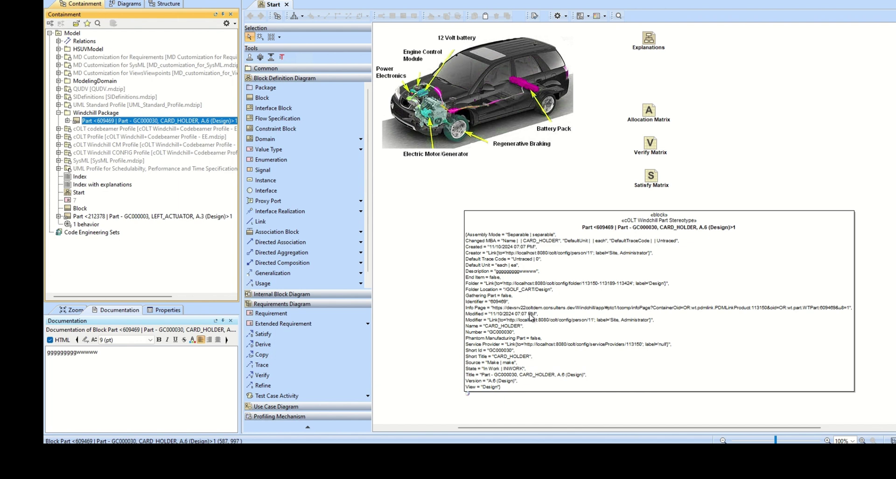
left_click(668, 275)
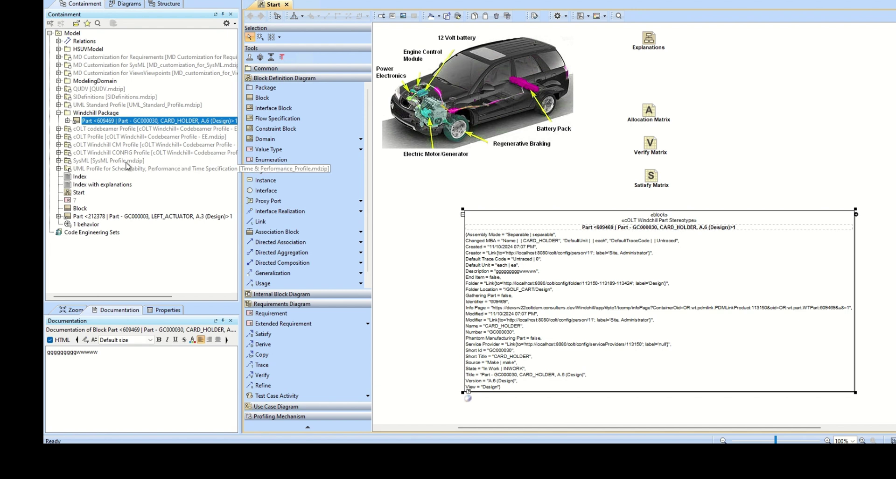
left_click(67, 121)
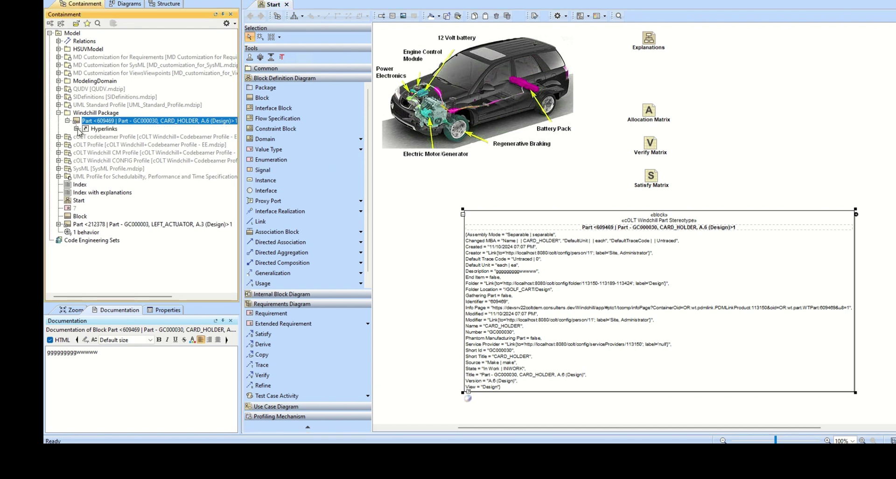
left_click(76, 128)
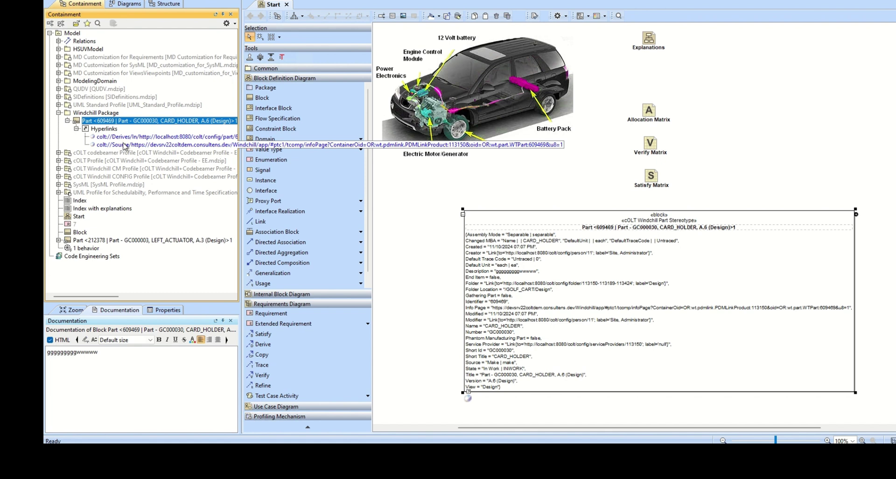
- Follow the CARD_HOLDER block's link to its part page in Windchill
right_click(110, 122)
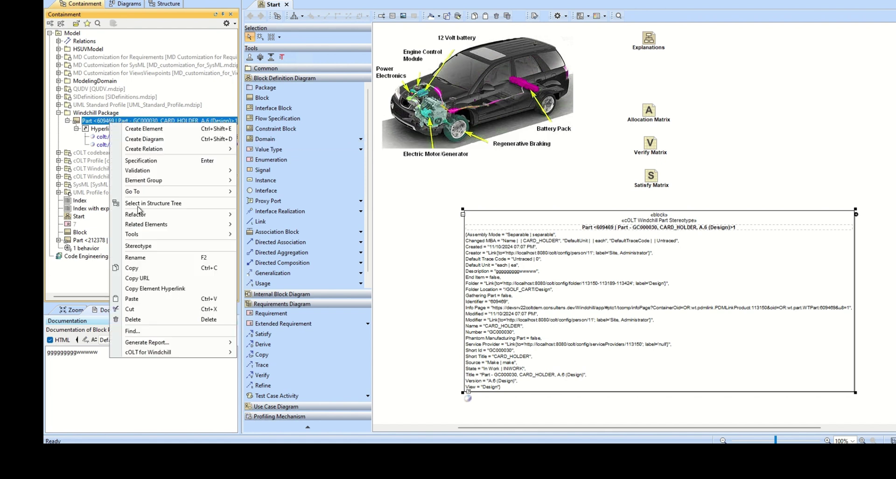
mouse_move(196, 352)
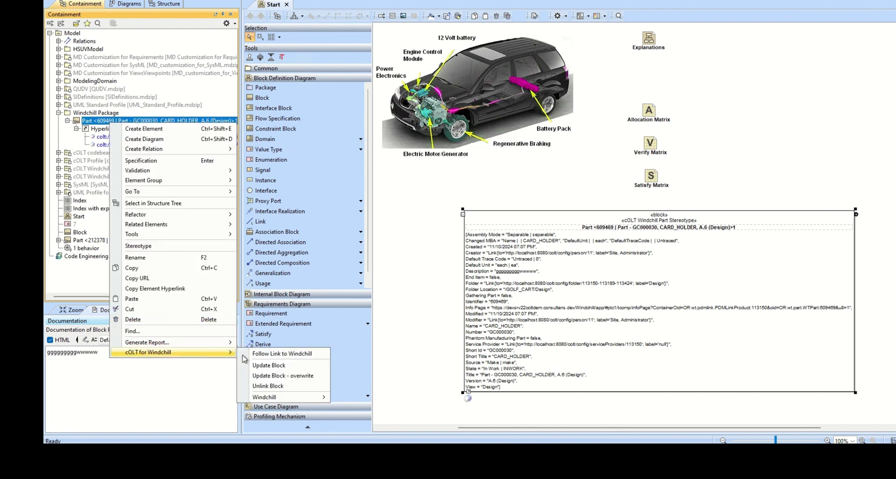
left_click(297, 356)
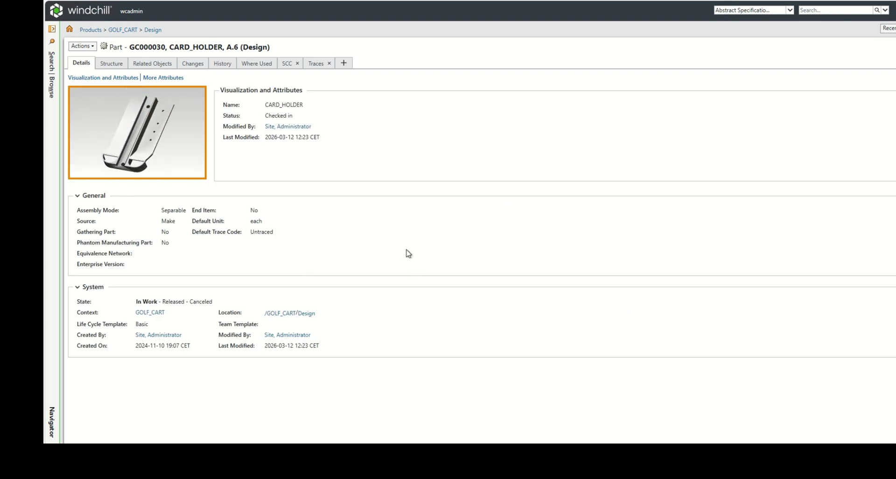
- Browse the GOLF_CART product's folder structure, viewing the contents of the Manufacturing and SCC folders
left_click(129, 31)
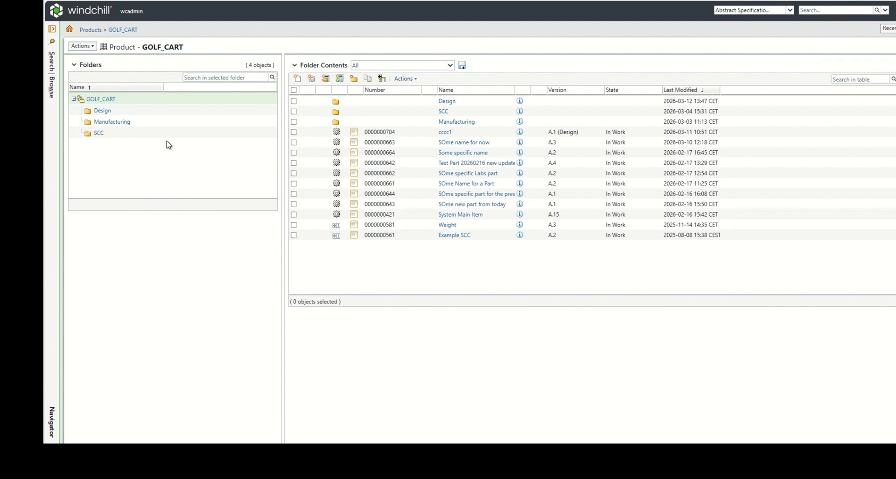
left_click(115, 123)
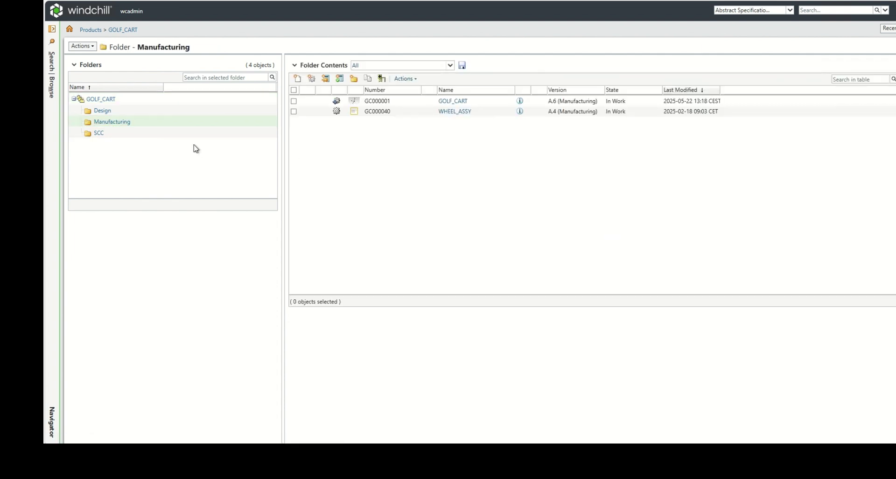
left_click(98, 136)
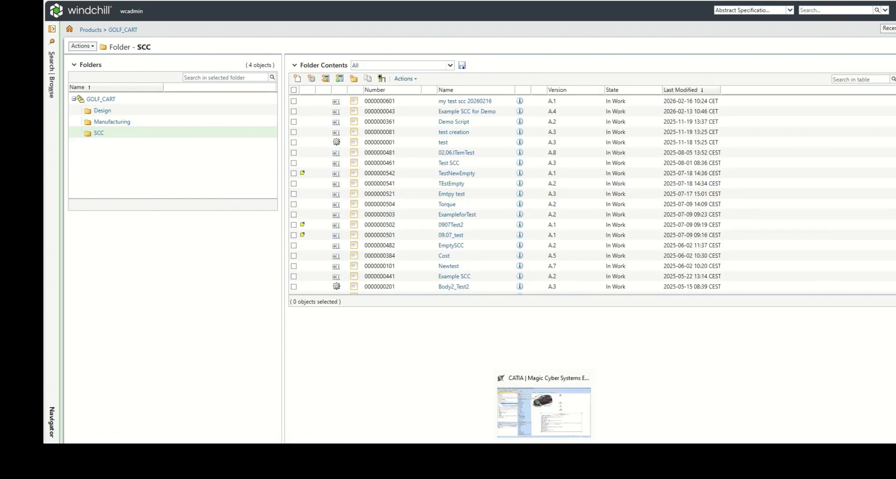
- Switch back to CATIA Magic and create a package named Windchill inside Windchill Package
left_click(545, 413)
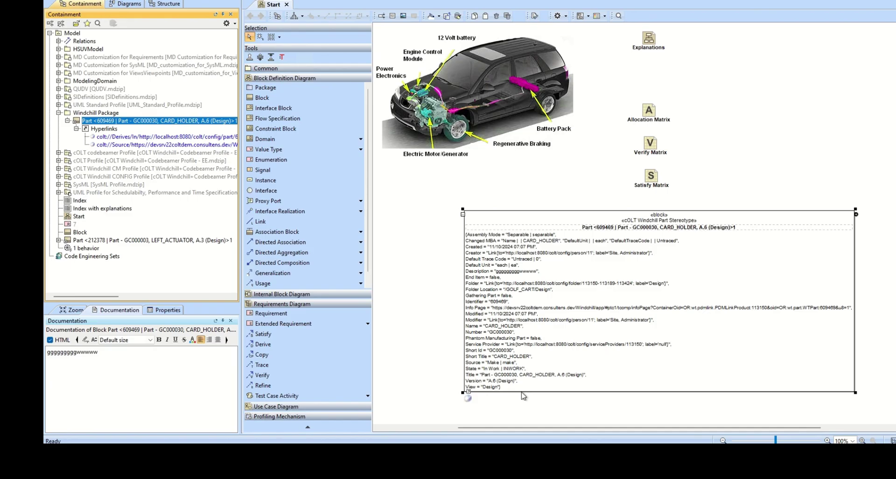
left_click(68, 121)
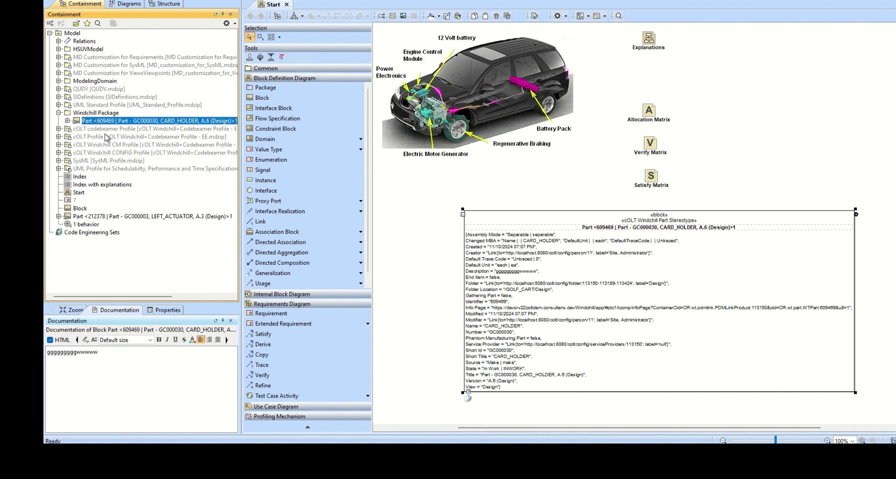
left_click(86, 115)
right_click(86, 115)
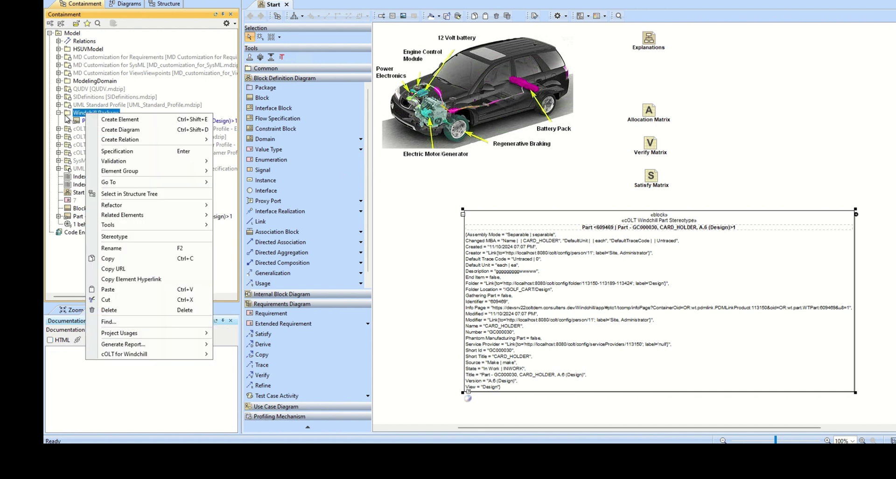
key("Escape")
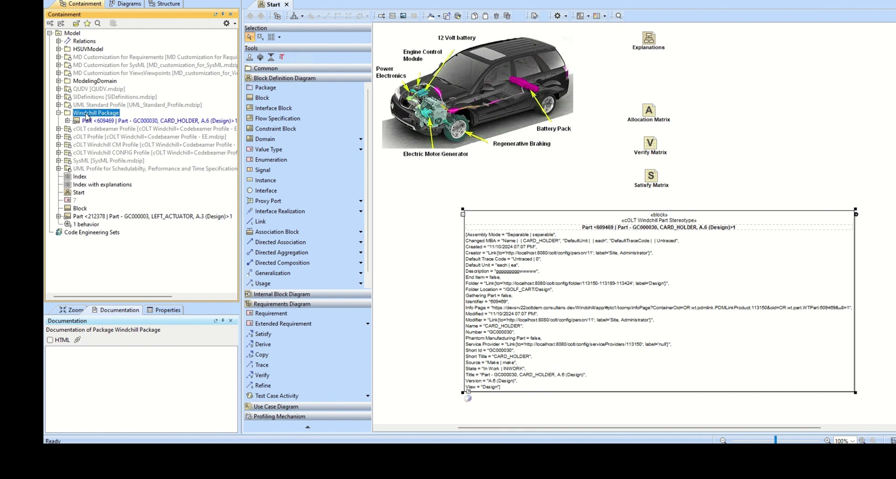
right_click(86, 115)
left_click(126, 120)
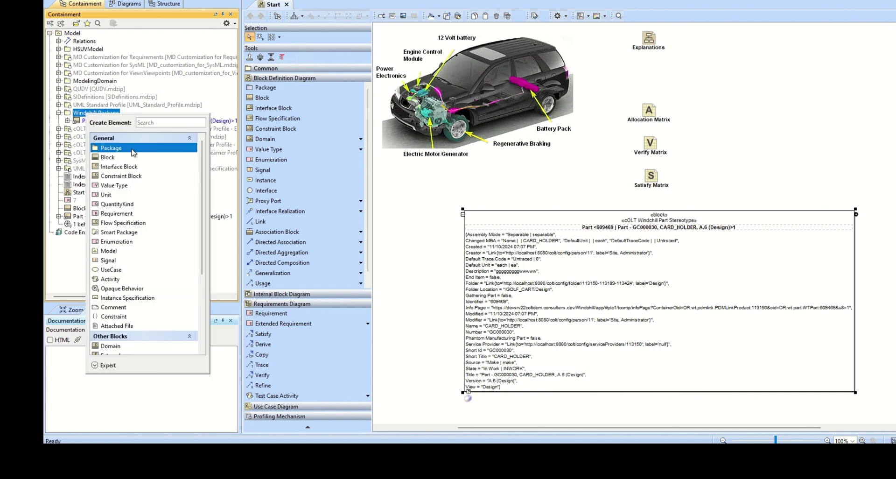
left_click(122, 147)
type("Windchill")
key("Return")
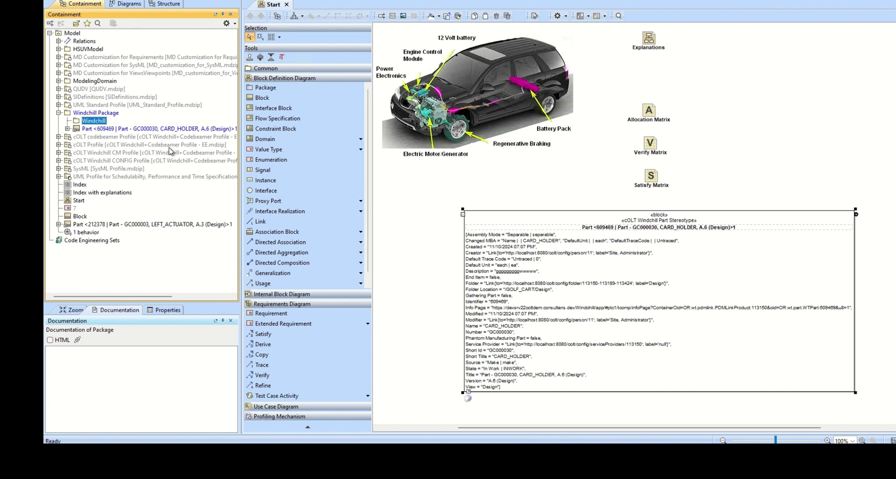
- Begin creating a package from a Windchill folder inside the Windchill package, with GOLF_CART as the product
right_click(96, 122)
mouse_move(192, 361)
mouse_move(279, 363)
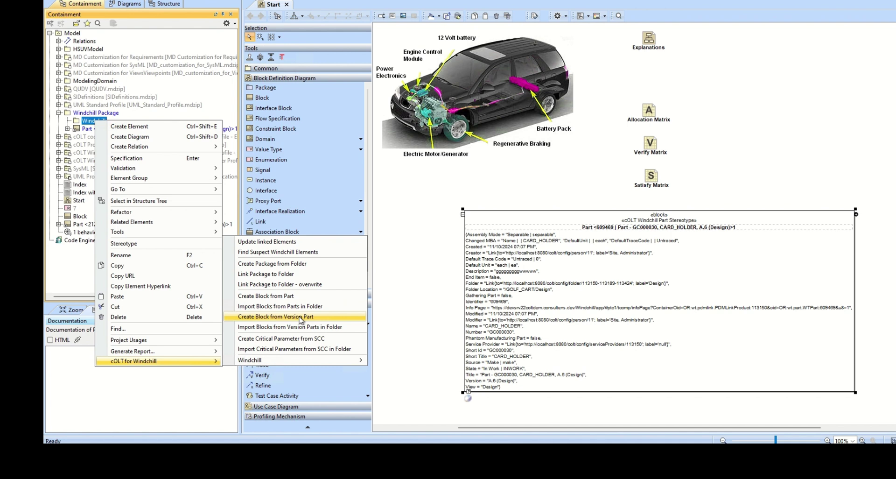
left_click(295, 265)
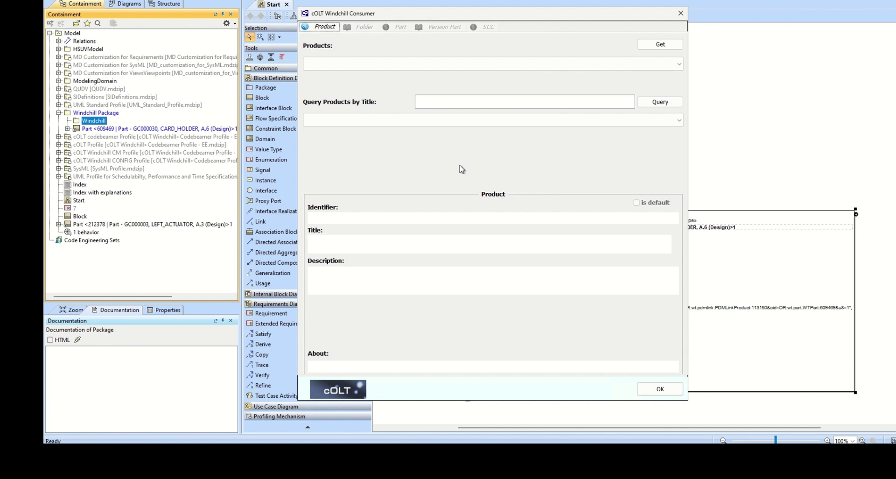
left_click(660, 44)
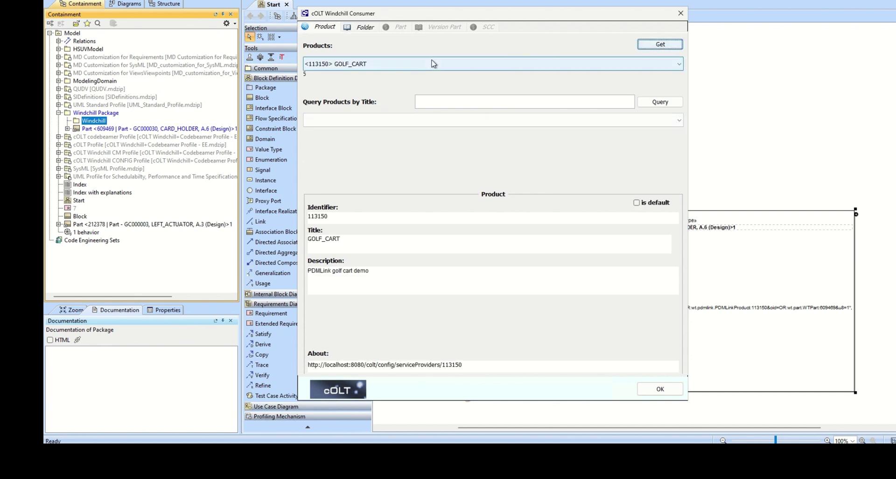
- Choose the Design folder as the source and create its package with an incoming Derives link from remote item to model item
left_click(363, 26)
left_click(649, 47)
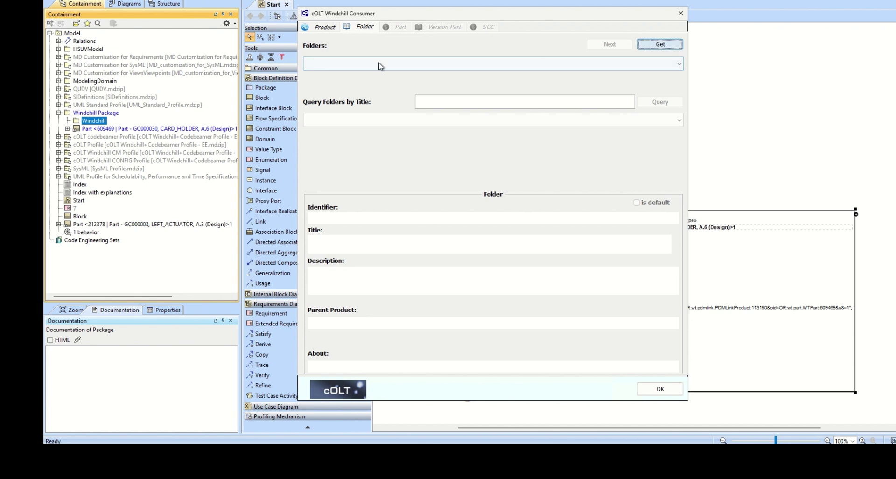
left_click(373, 66)
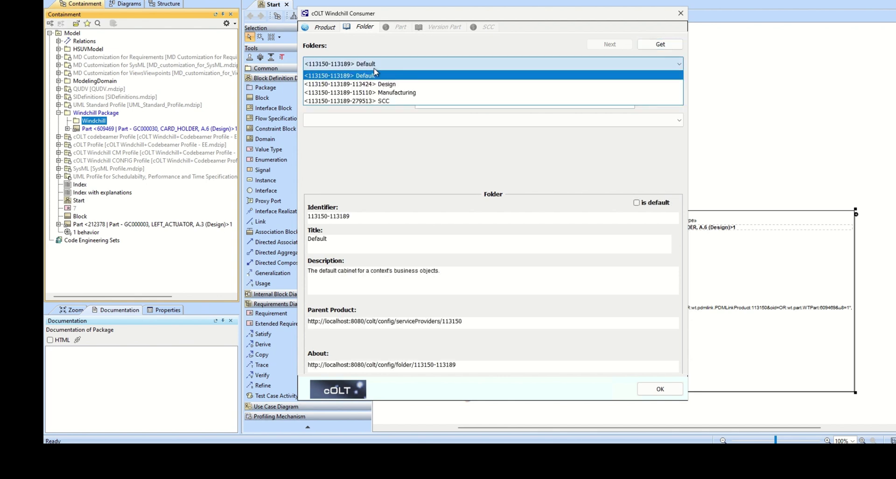
left_click(383, 85)
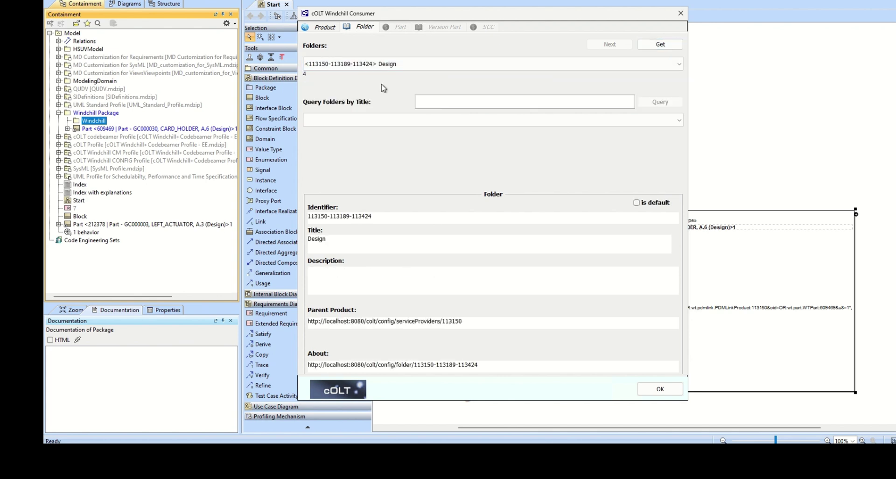
left_click(656, 395)
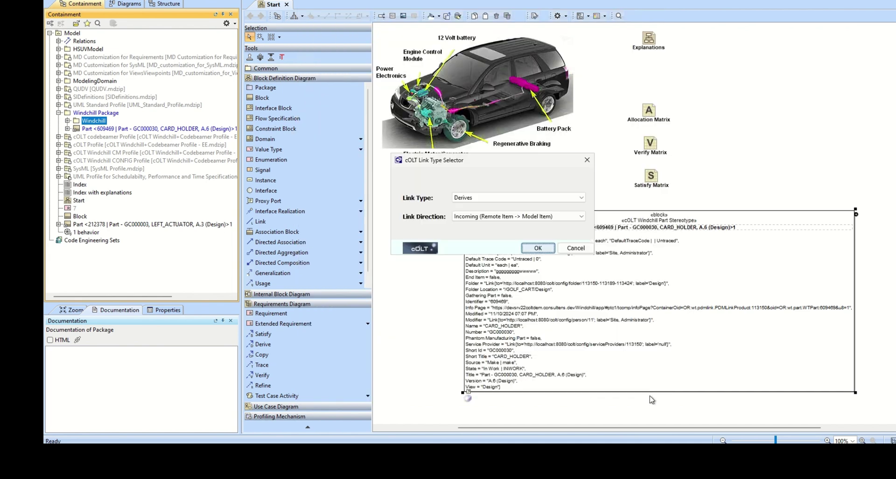
left_click(544, 251)
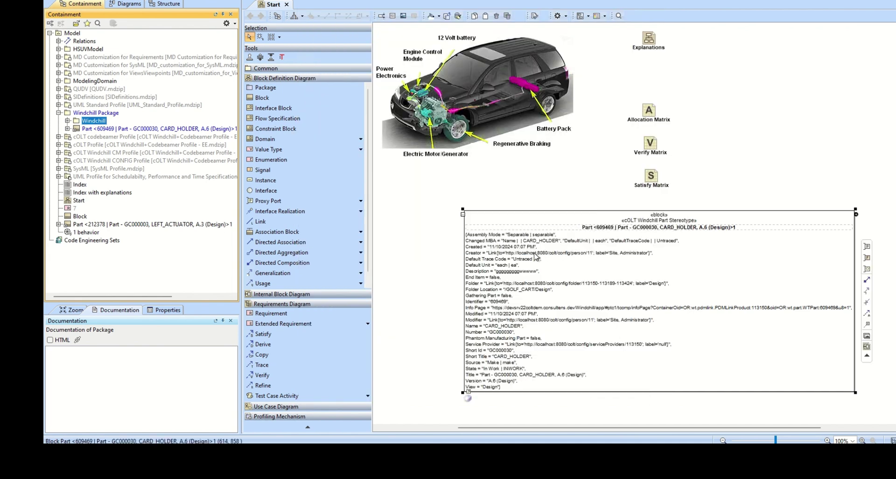
- Expand the Windchill package down to the Design folder package's hyperlinks to examine its links
left_click(67, 120)
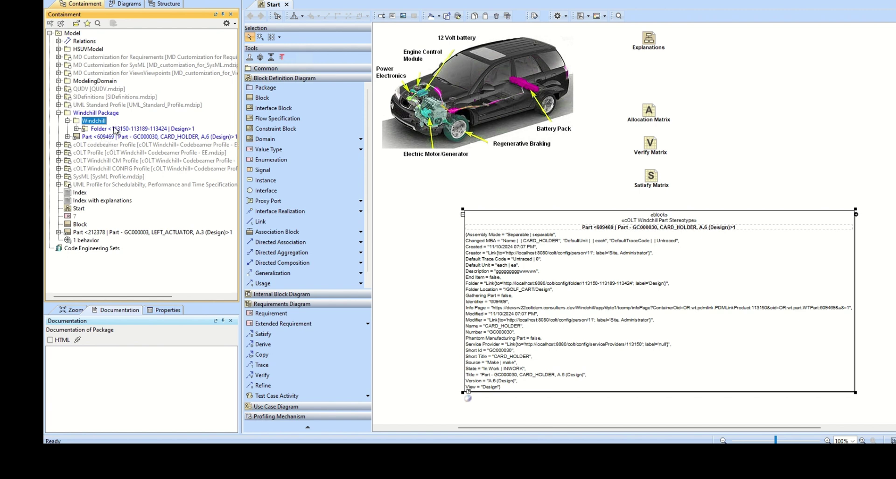
left_click(87, 129)
left_click(76, 129)
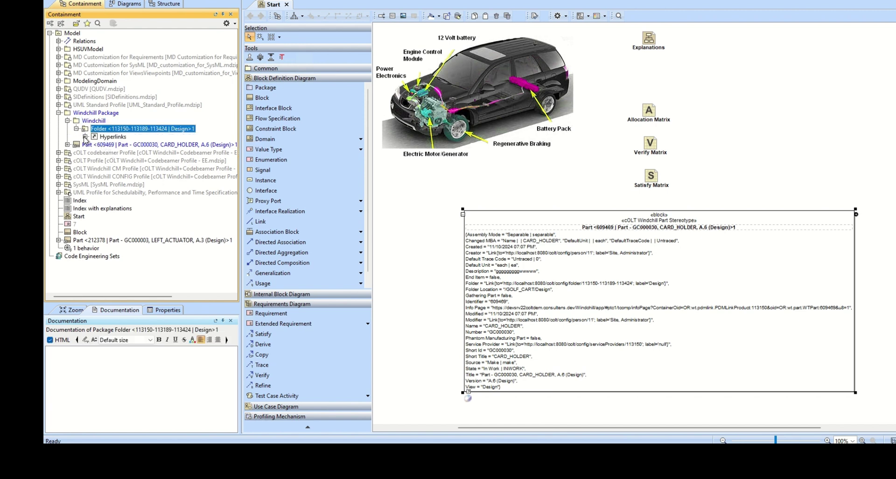
left_click(86, 137)
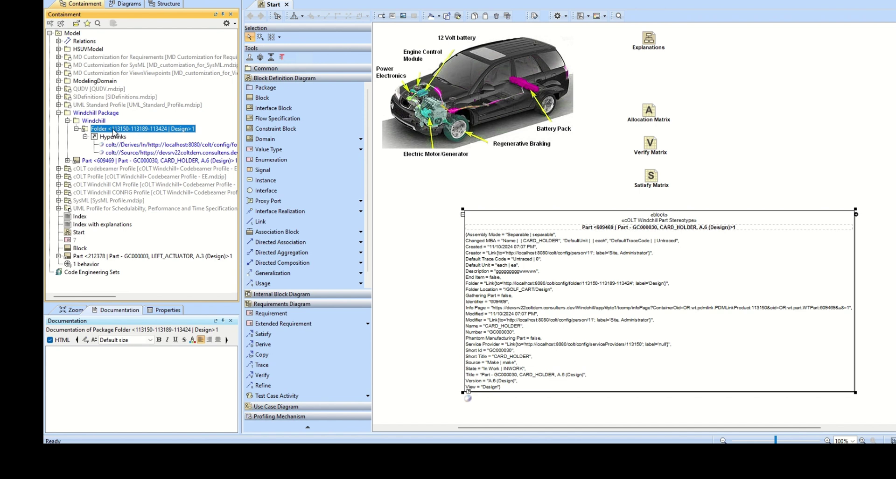
- Follow the Design folder package's external link to its folder page in Windchill
right_click(114, 131)
mouse_move(205, 369)
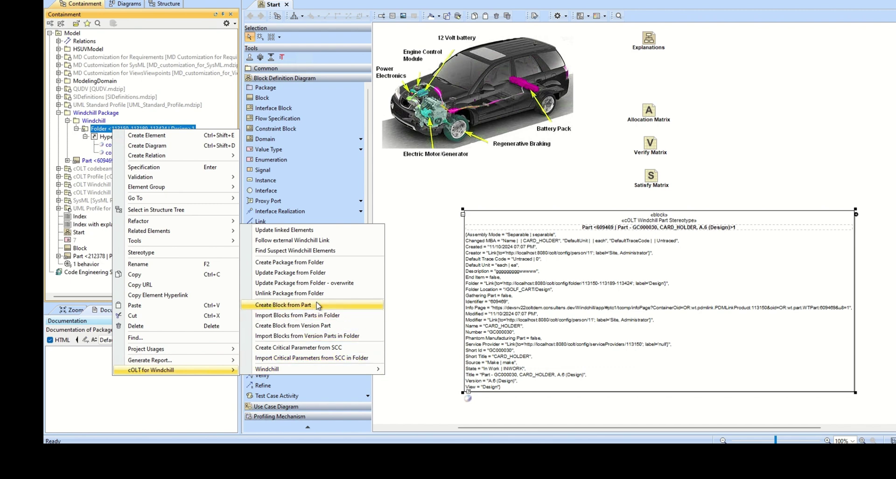
left_click(316, 241)
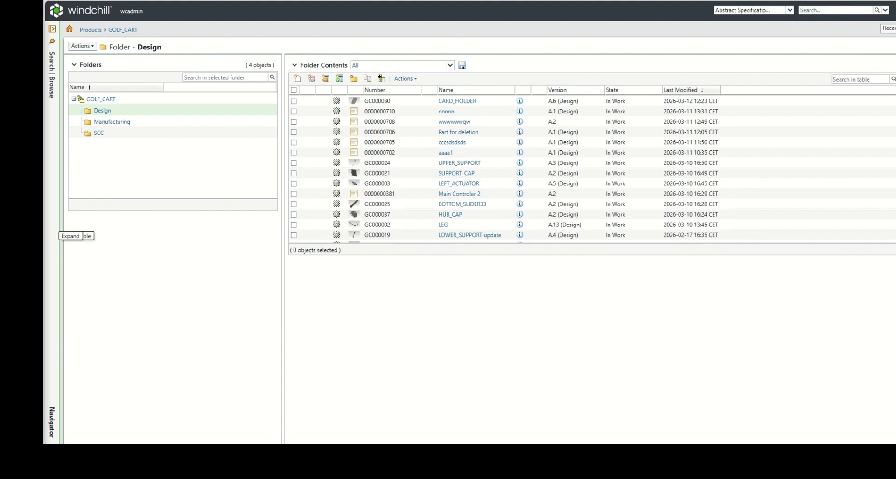
- Switch back to CATIA Magic and create a package from GOLF_CART's Manufacturing folder inside the Windchill package
key("alt+Tab")
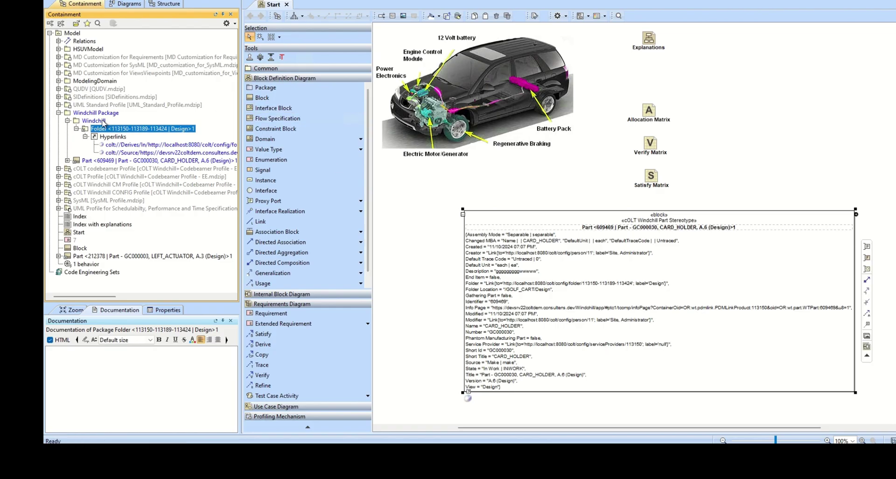
right_click(104, 121)
mouse_move(207, 361)
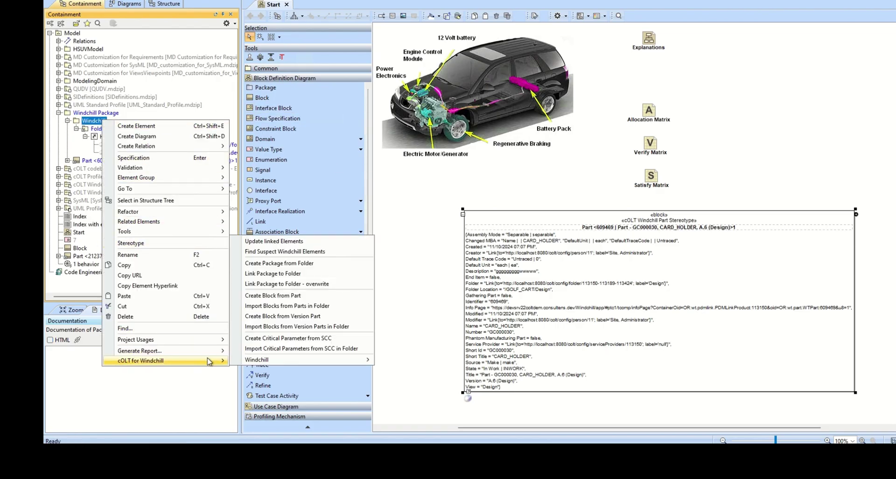
left_click(307, 269)
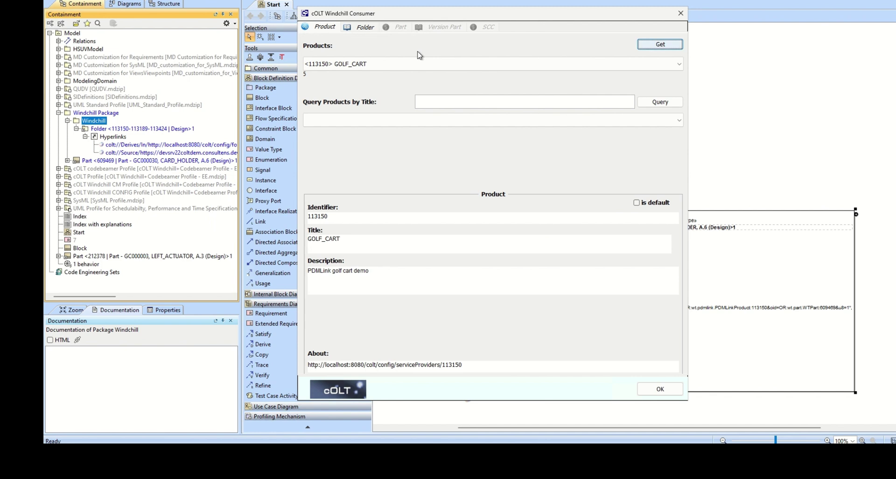
left_click(363, 27)
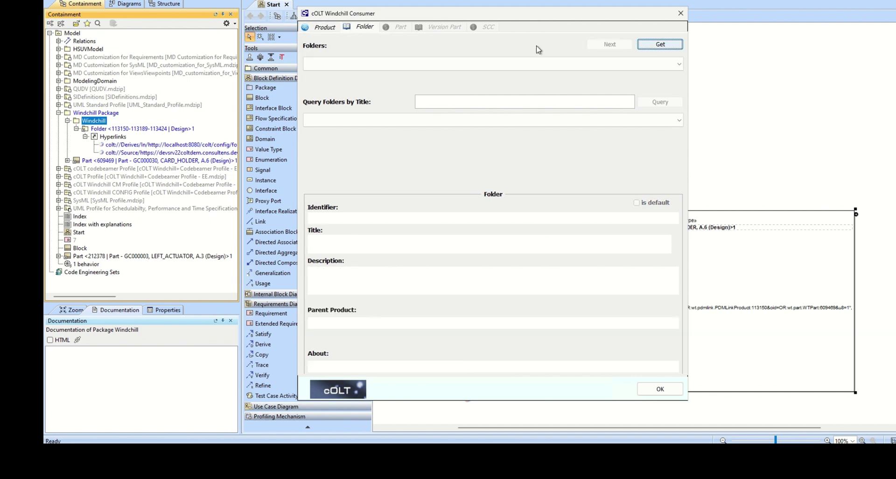
left_click(660, 45)
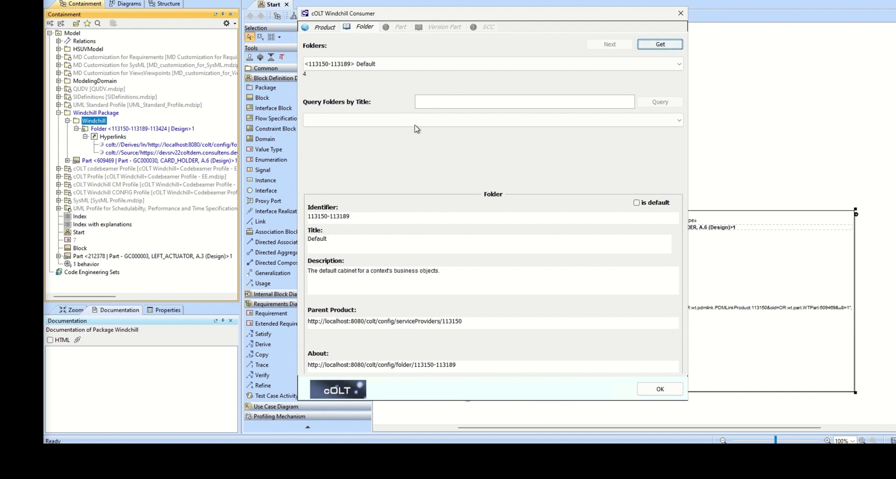
left_click(390, 64)
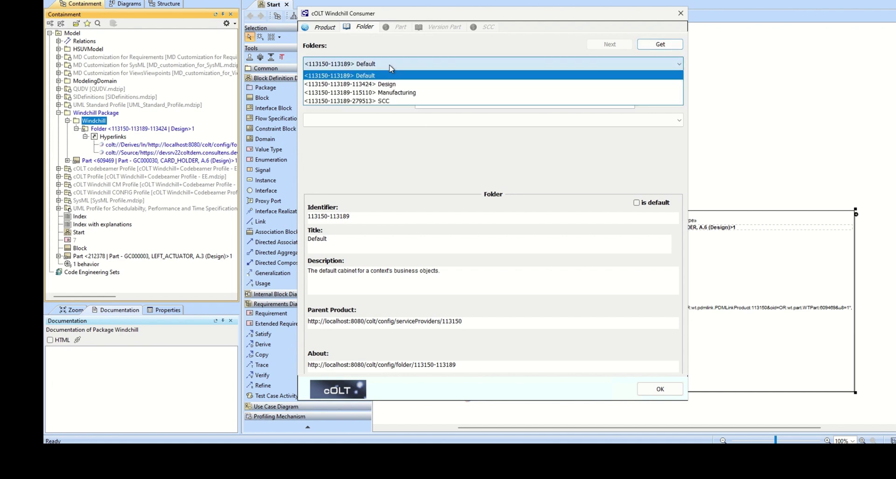
left_click(397, 92)
left_click(660, 45)
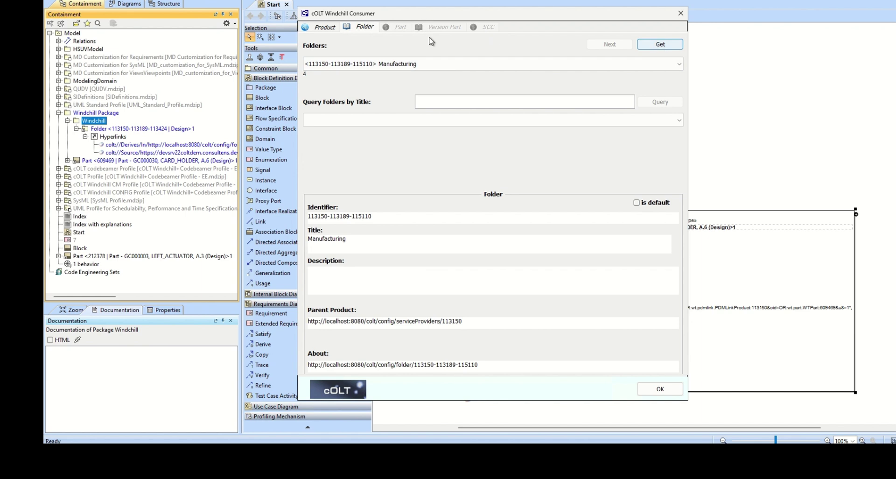
left_click(664, 391)
left_click(537, 250)
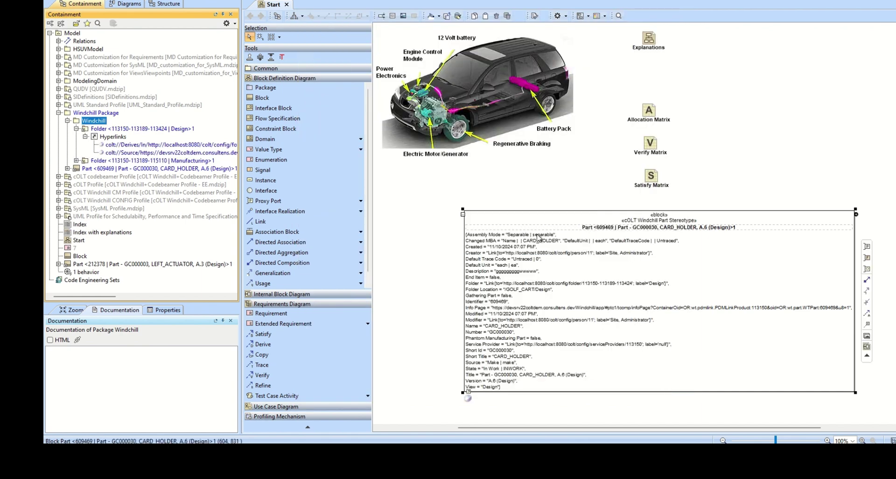
- Expand the Manufacturing folder package in the model tree and follow its external link to Windchill
left_click(76, 128)
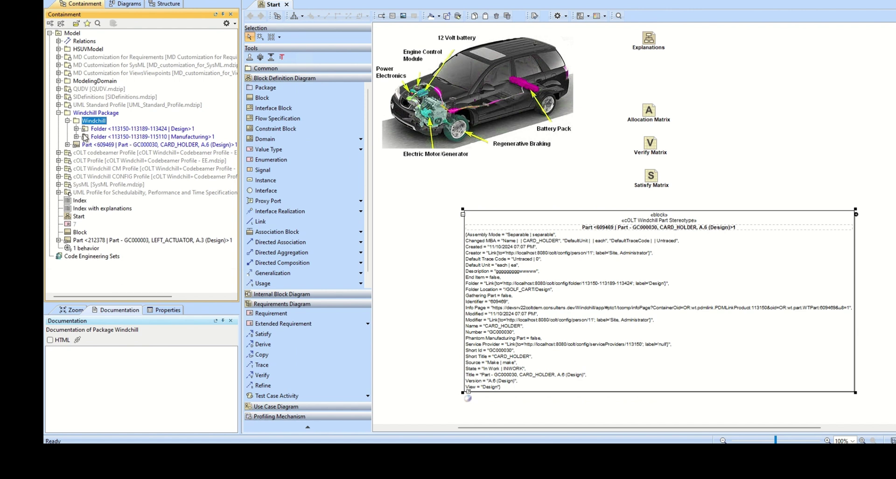
left_click(76, 137)
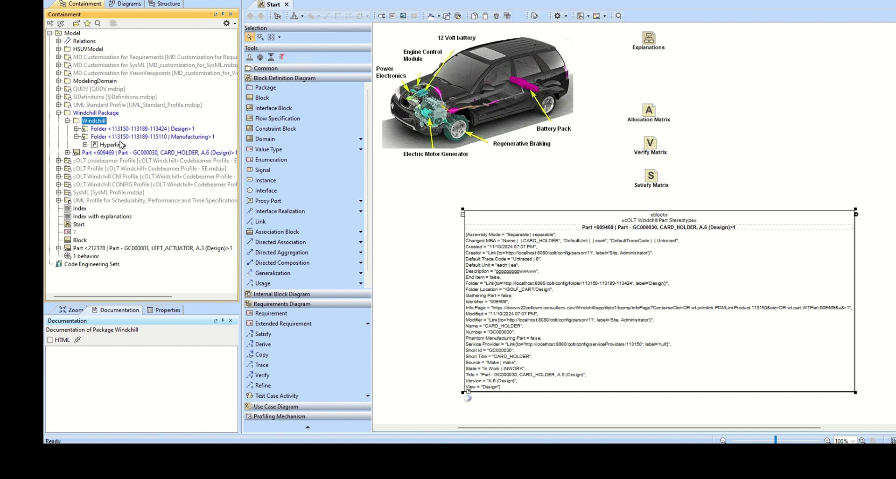
right_click(101, 137)
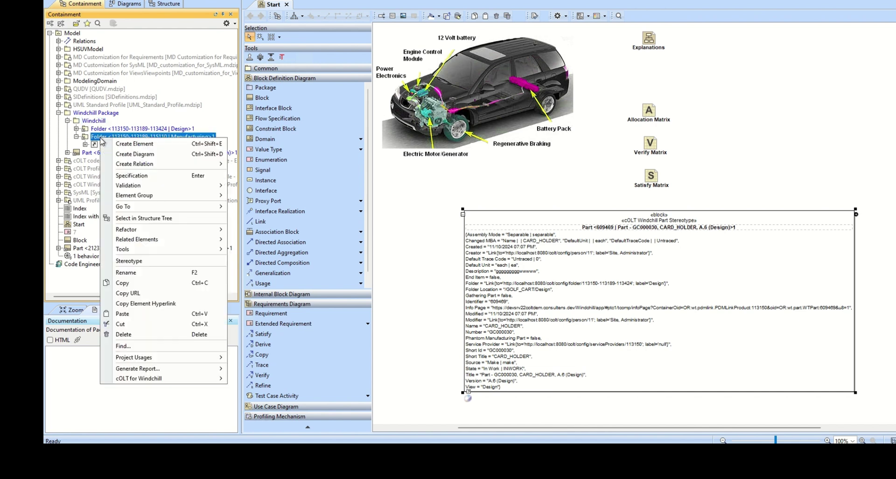
mouse_move(189, 380)
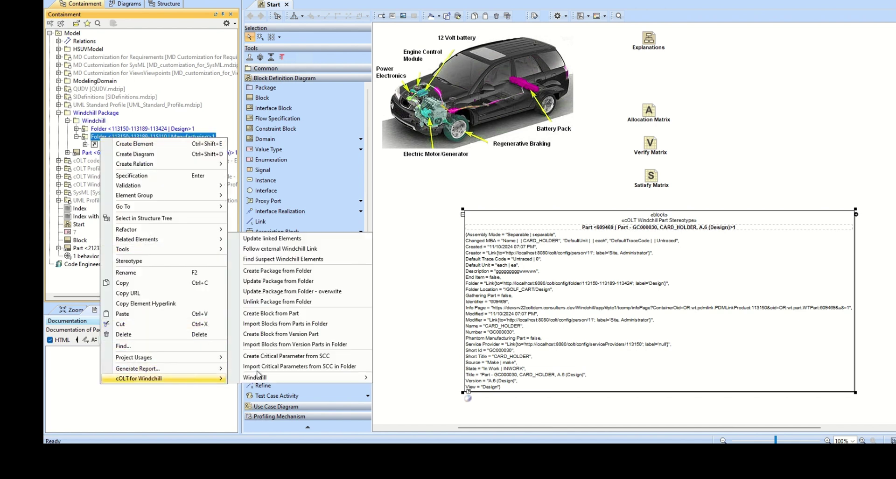
left_click(303, 249)
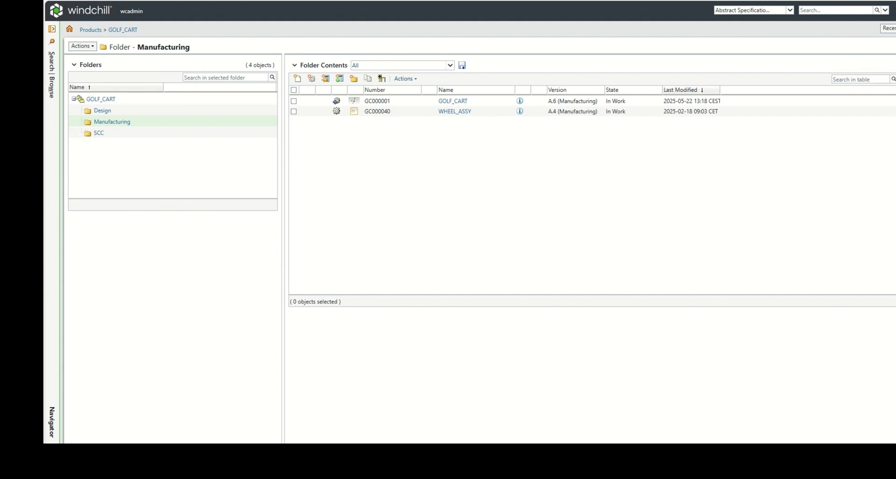
- Switch back to CATIA Magic and begin creating a block from a part in the Manufacturing package, with GOLF_CART as the product
mouse_move(544, 462)
left_click(544, 412)
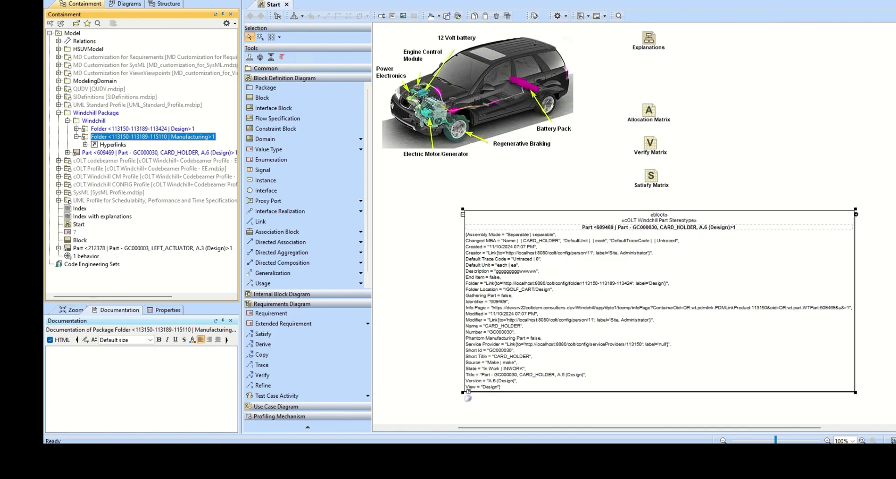
right_click(132, 142)
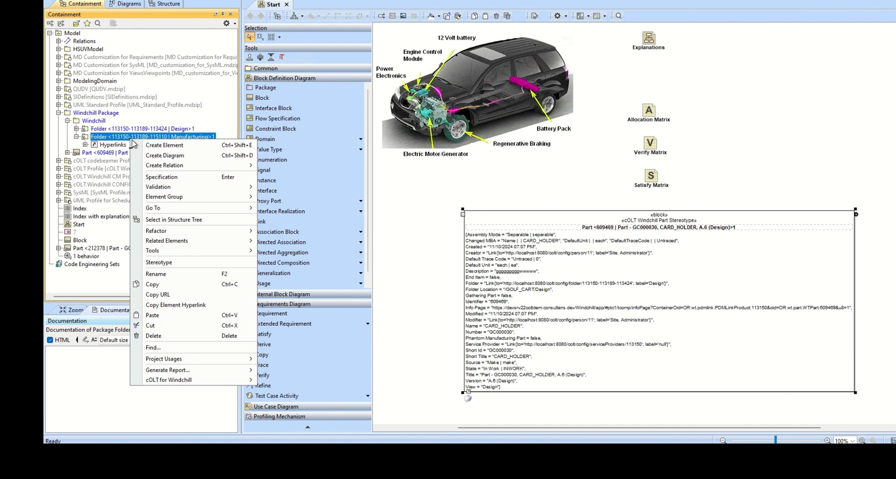
mouse_move(218, 253)
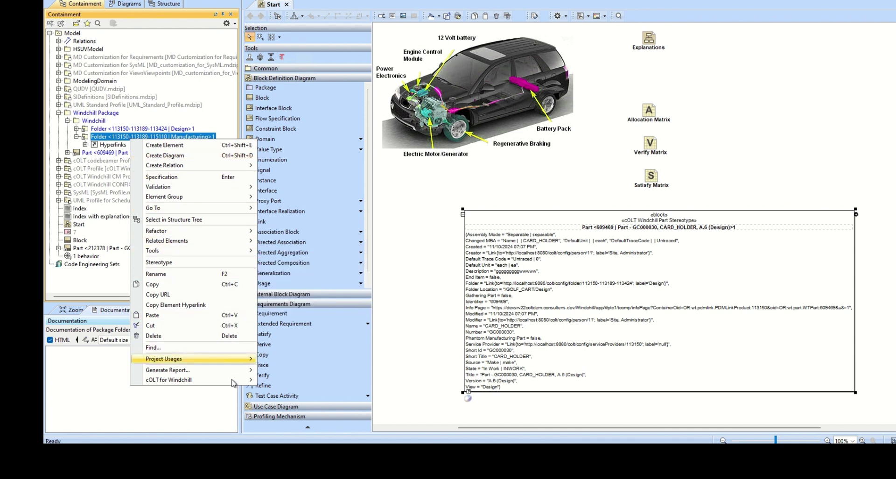
mouse_move(234, 380)
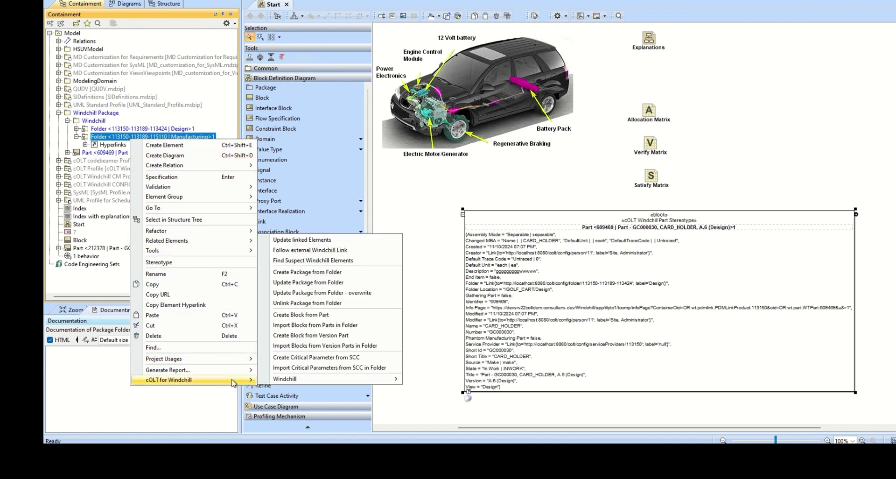
left_click(341, 315)
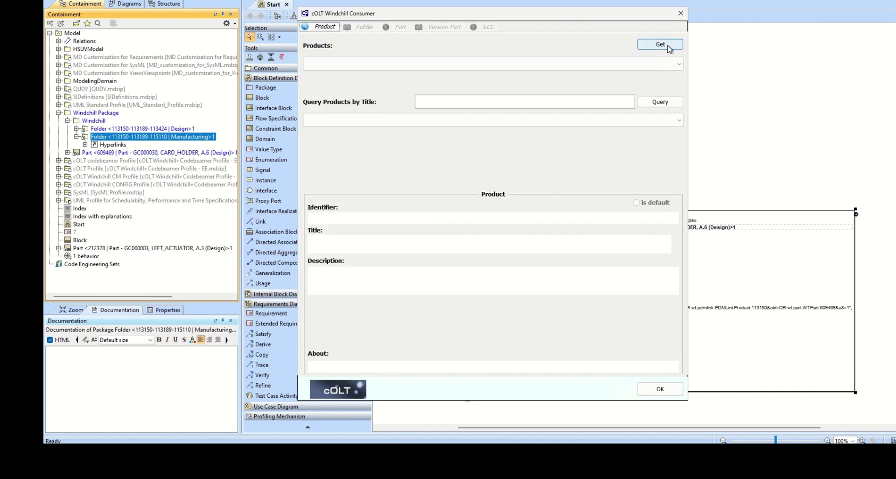
left_click(668, 46)
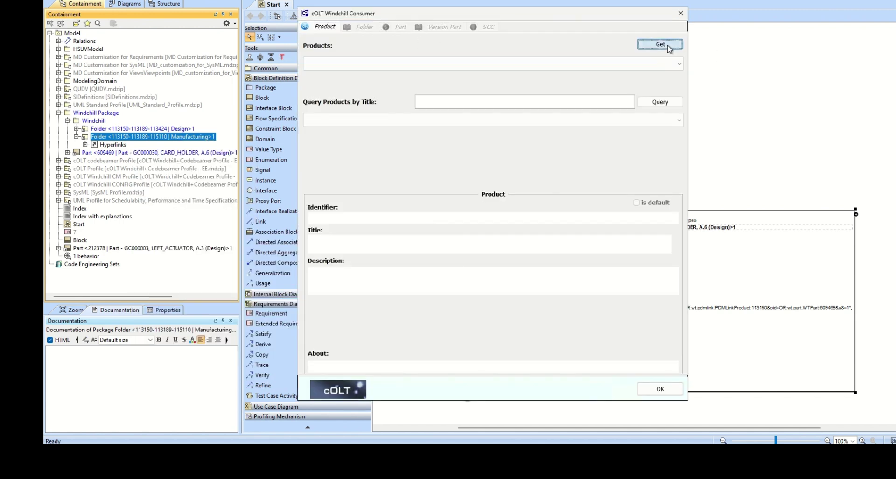
left_click(445, 65)
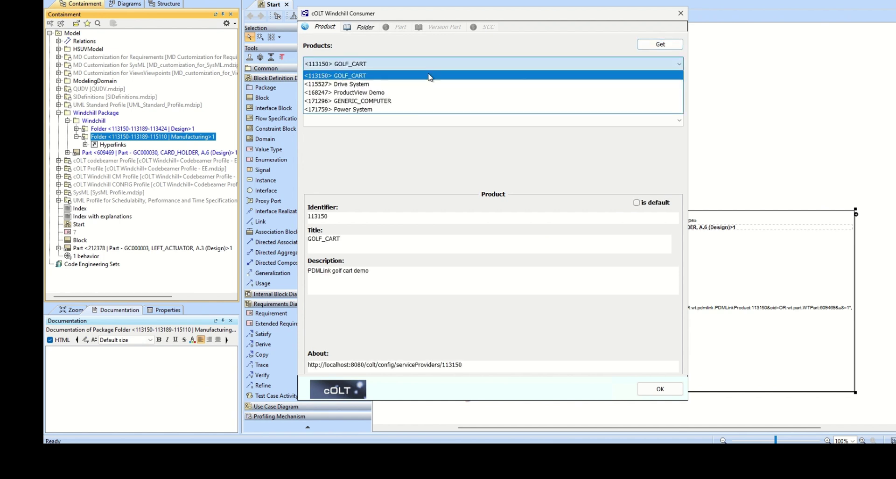
left_click(379, 84)
left_click(365, 65)
left_click(371, 77)
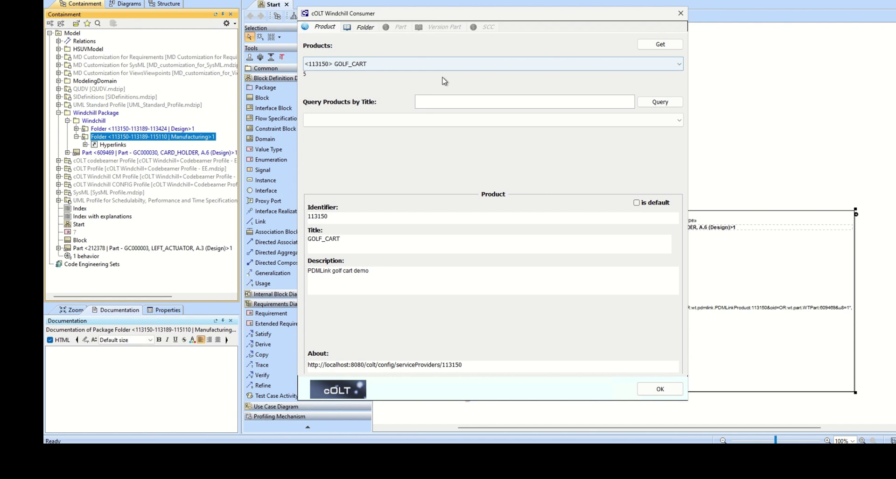
- Choose GOLF_CART's Manufacturing folder as the source folder for the new block's part
left_click(362, 27)
left_click(672, 44)
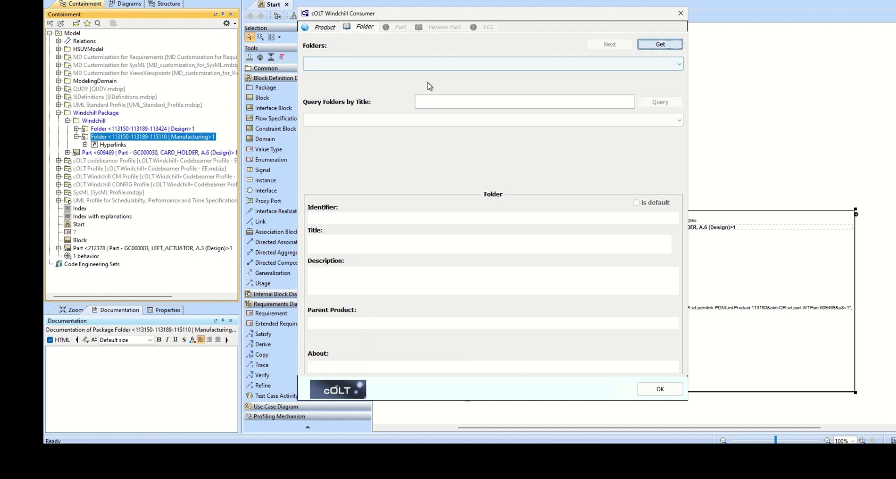
left_click(387, 63)
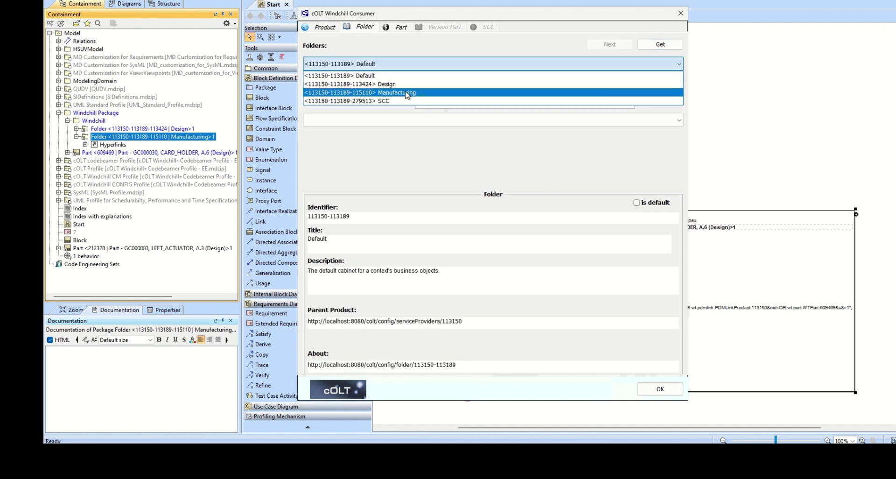
left_click(406, 94)
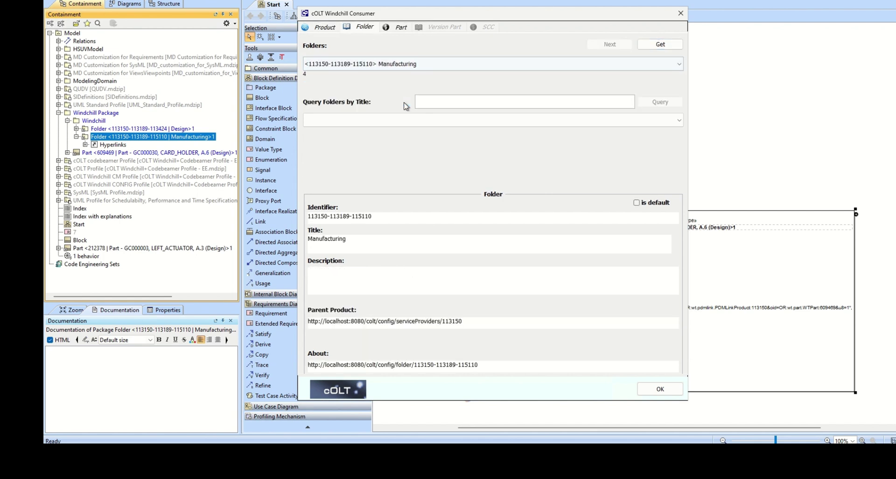
- Create the block from part GC000040, WHEEL_ASSY, with link type Derives and direction Incoming (Remote Item -> Model Item)
left_click(398, 27)
left_click(661, 46)
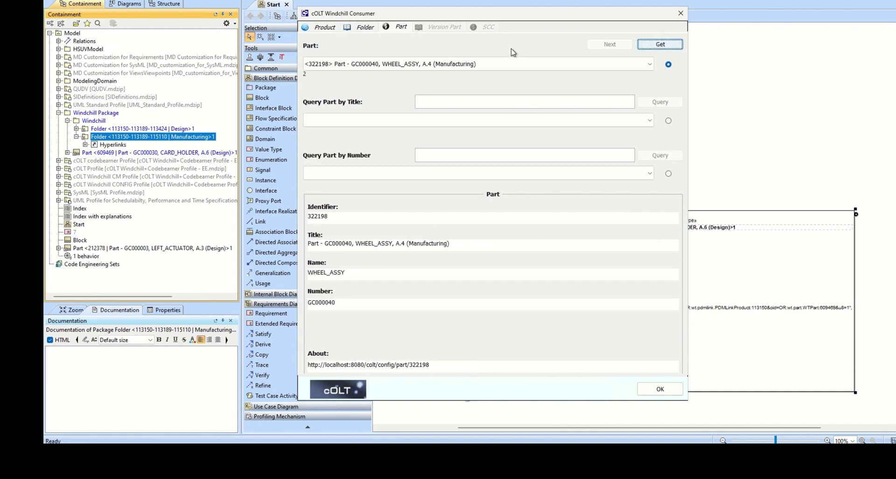
left_click(474, 66)
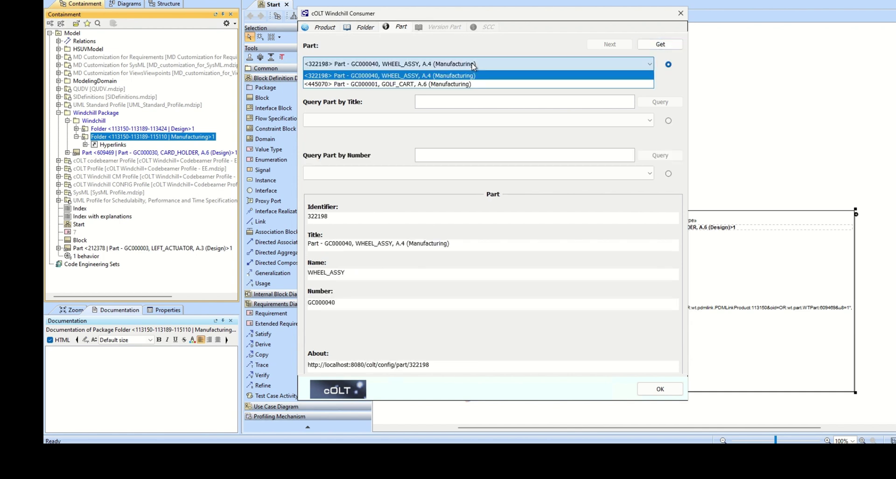
left_click(379, 76)
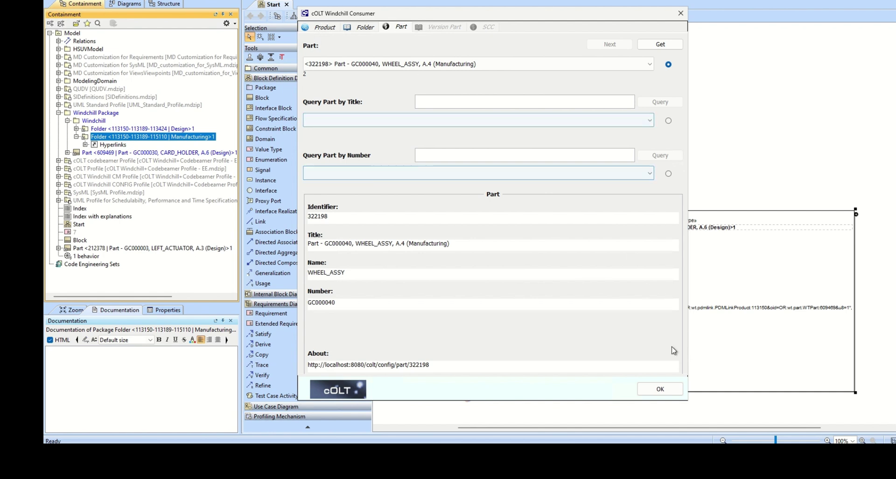
left_click(660, 390)
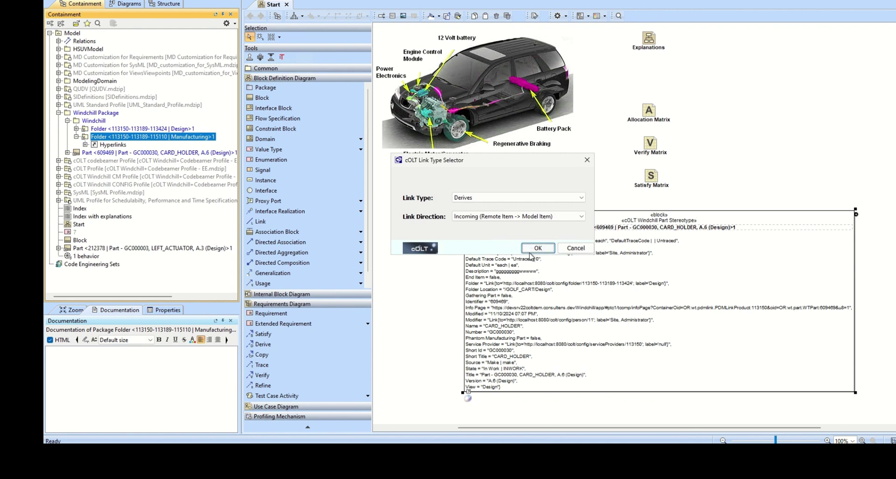
left_click(530, 248)
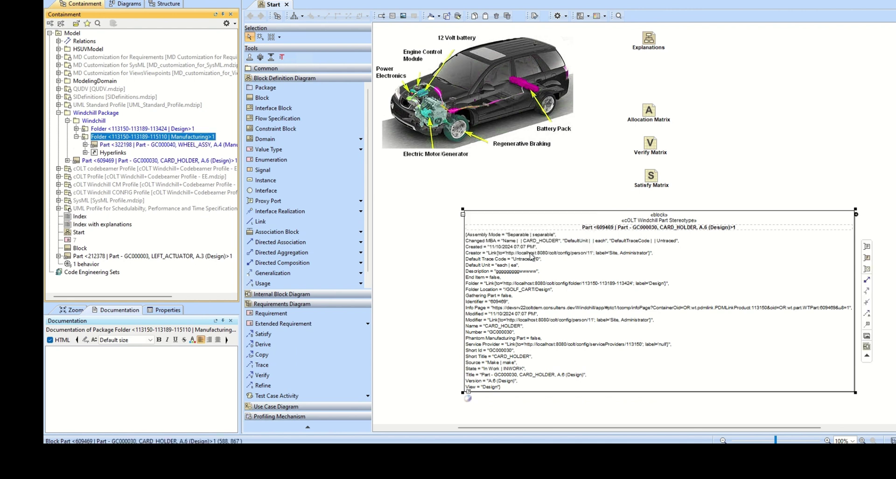
- Begin creating another block from a part in the Manufacturing package, with GOLF_CART's Manufacturing folder as its source
right_click(114, 139)
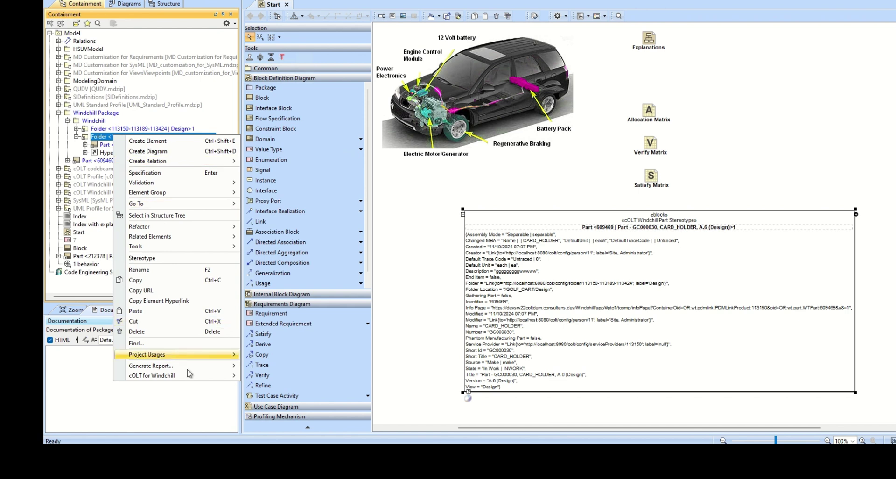
mouse_move(222, 377)
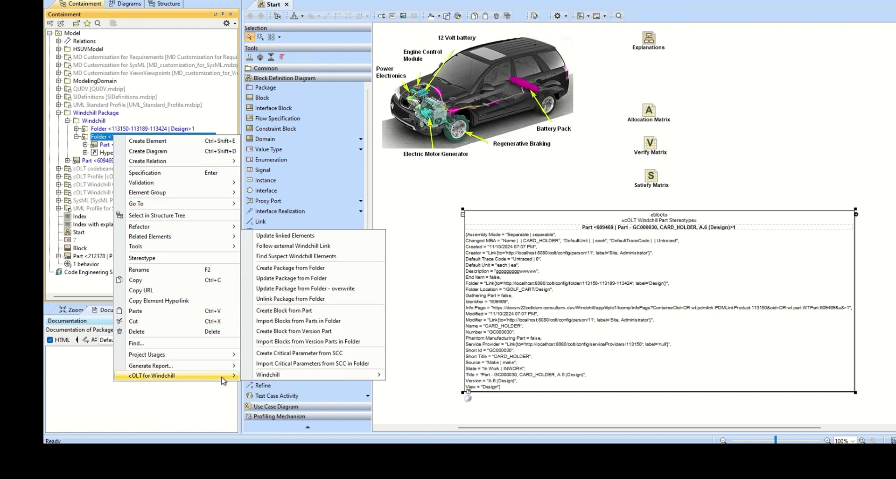
left_click(297, 313)
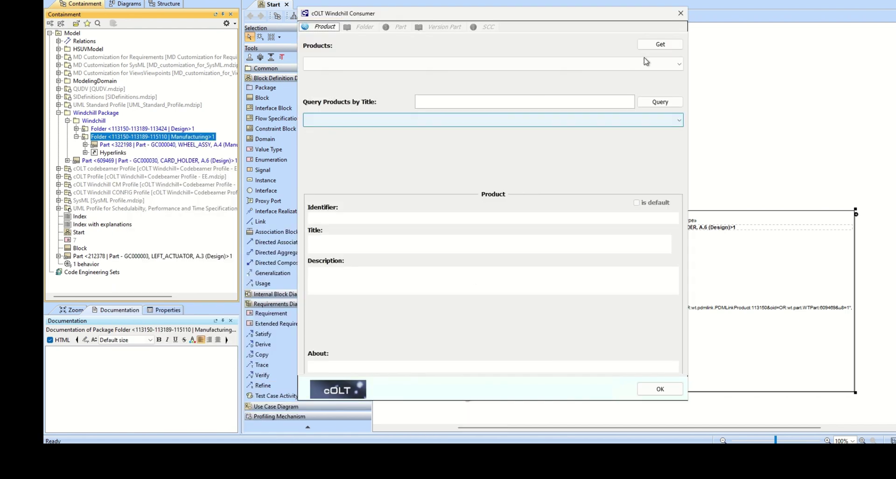
left_click(365, 28)
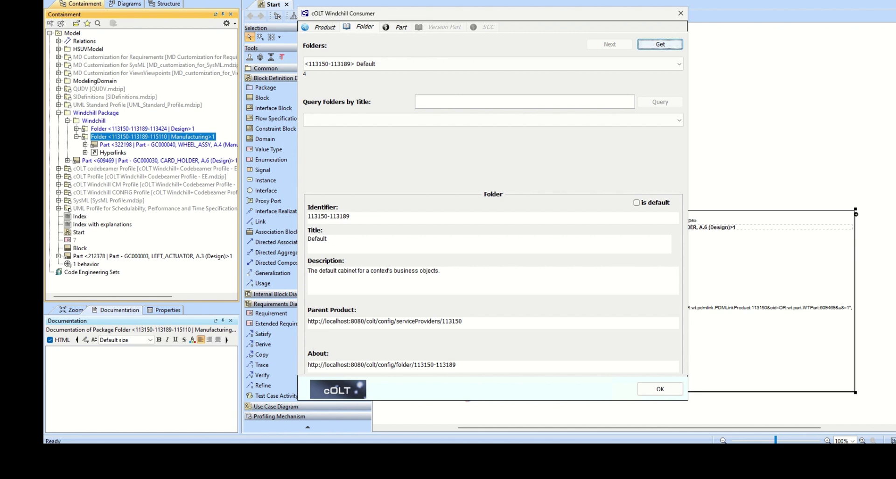
left_click(411, 64)
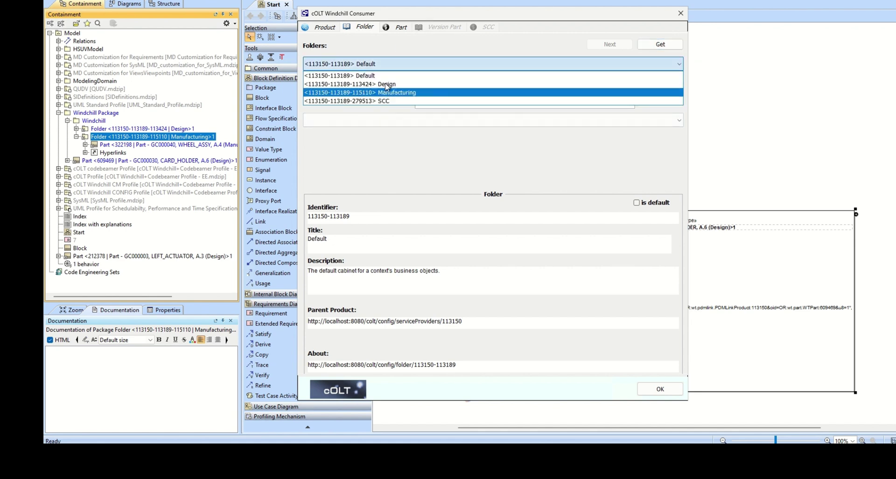
left_click(390, 92)
- Create the block from part GC000001, GOLF_CART, with an incoming Derives link
left_click(399, 26)
left_click(658, 47)
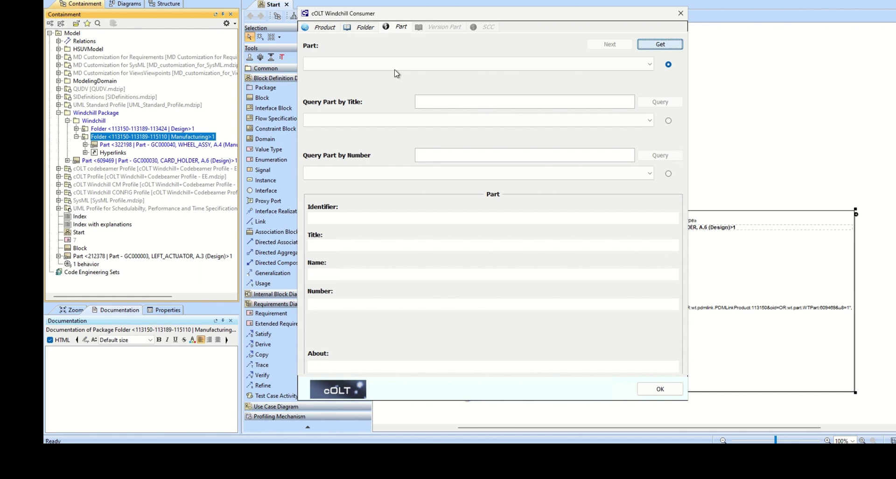
left_click(393, 67)
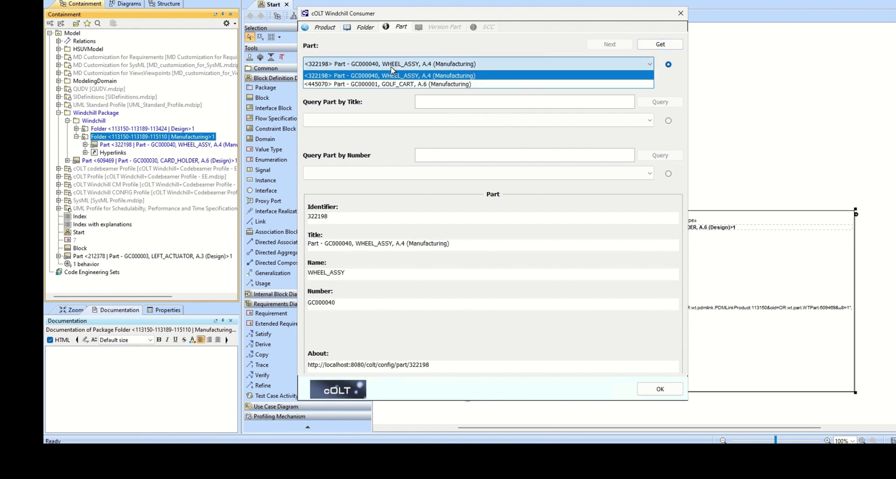
left_click(397, 84)
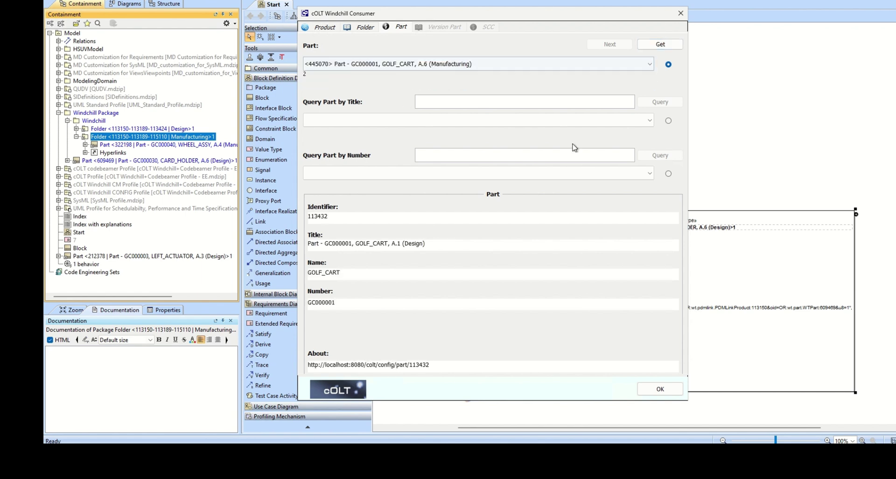
left_click(648, 393)
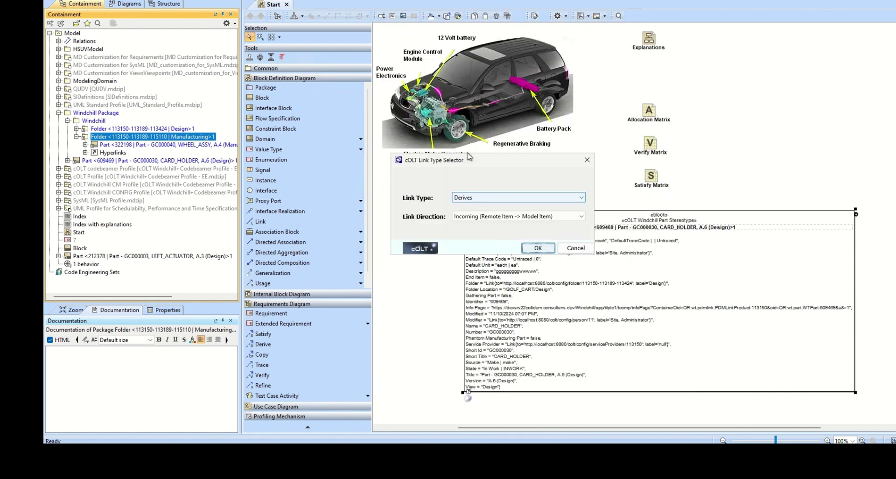
left_click(536, 245)
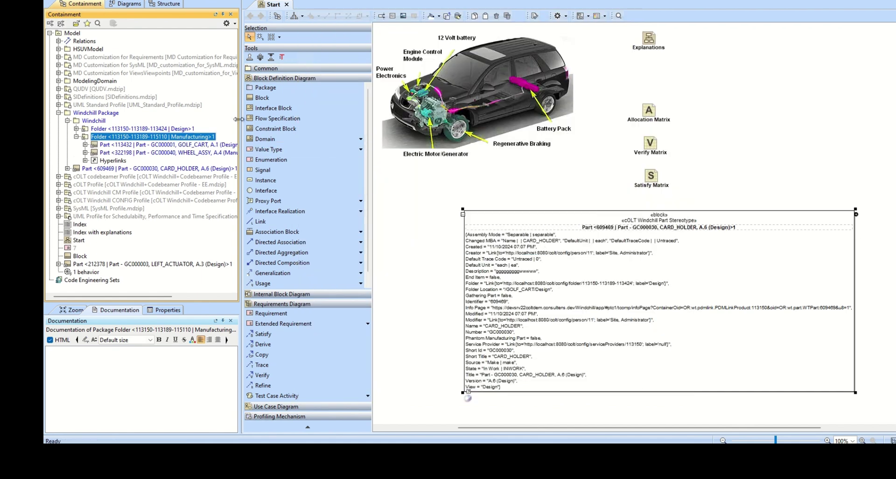
- Widen the model tree and follow the Manufacturing folder package's external link to compare its parts in Windchill
left_click_drag(243, 119, 279, 120)
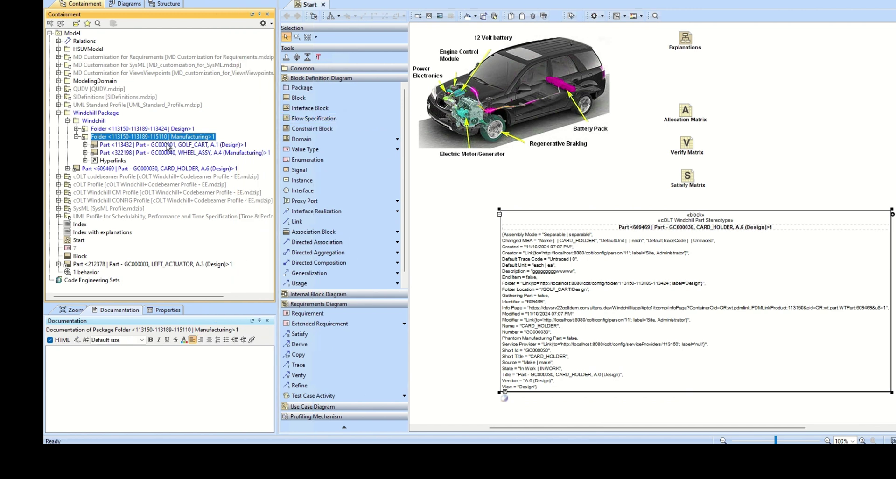
right_click(114, 140)
mouse_move(206, 377)
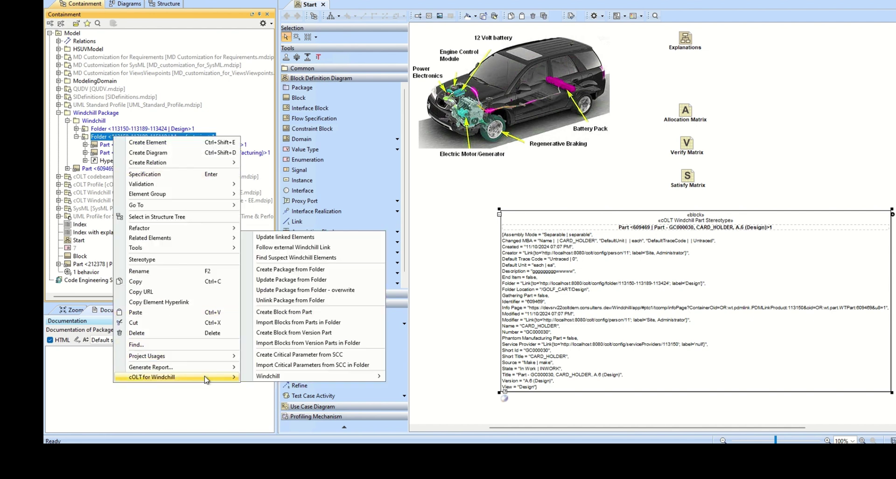
left_click(294, 247)
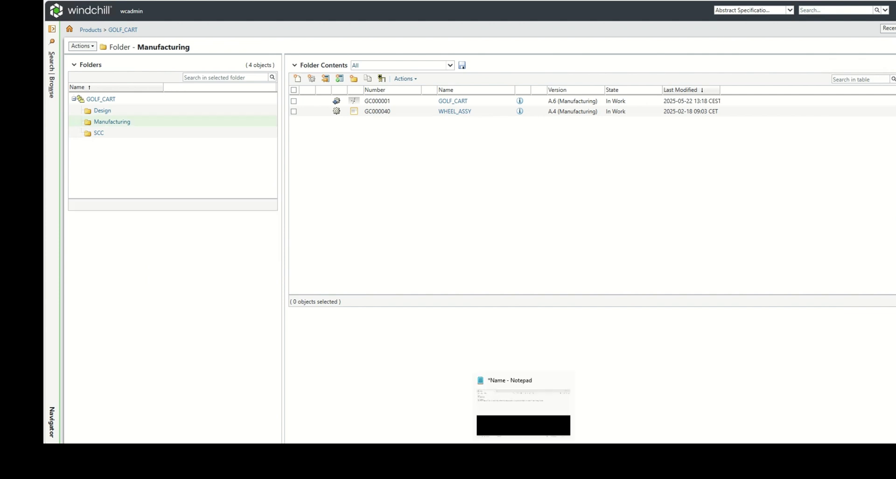
- Switch back to CATIA Magic and collapse the Manufacturing folder package in the model tree
left_click(545, 456)
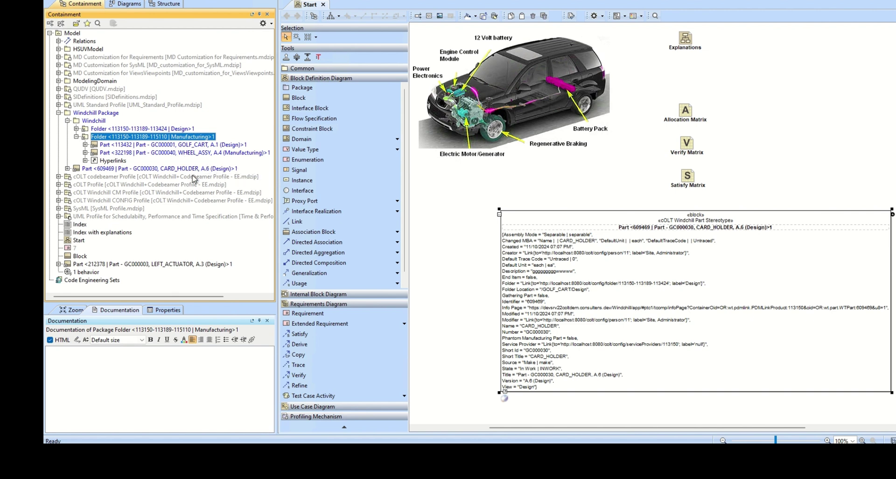
left_click(76, 129)
left_click(76, 129)
left_click(76, 136)
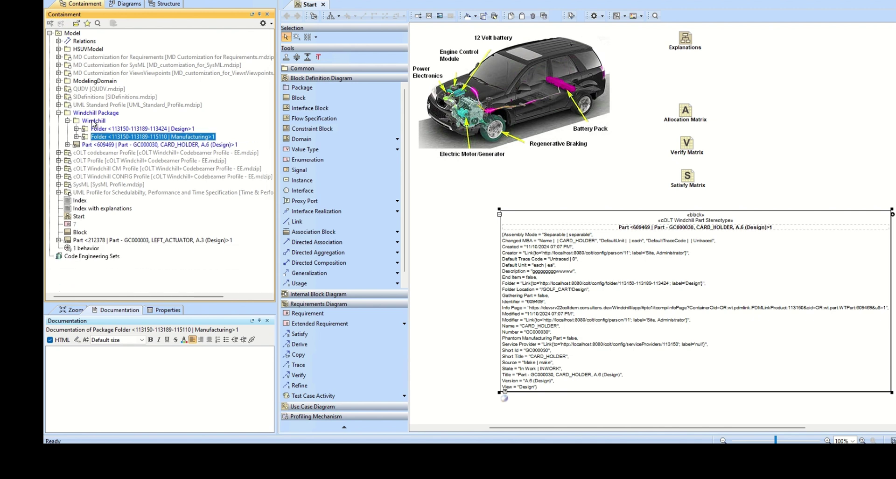
- Begin importing blocks from the parts of a folder into the Windchill package, with Power System as the product
right_click(93, 122)
mouse_move(192, 360)
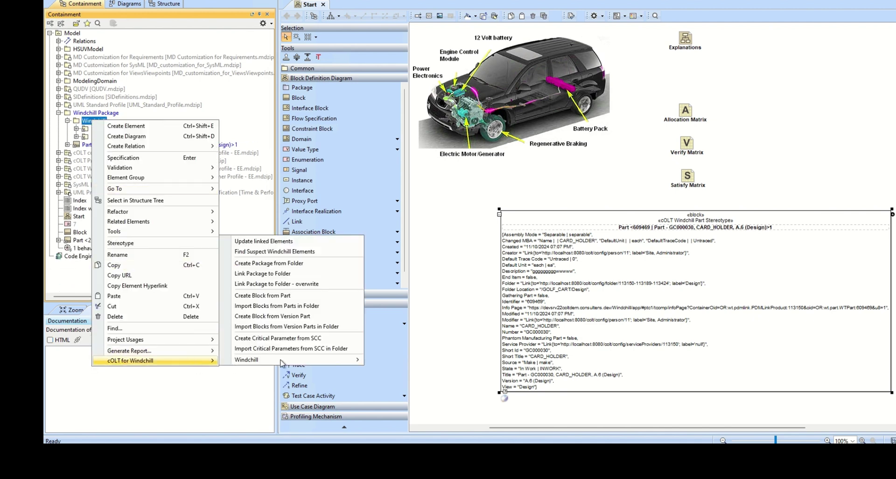
left_click(320, 306)
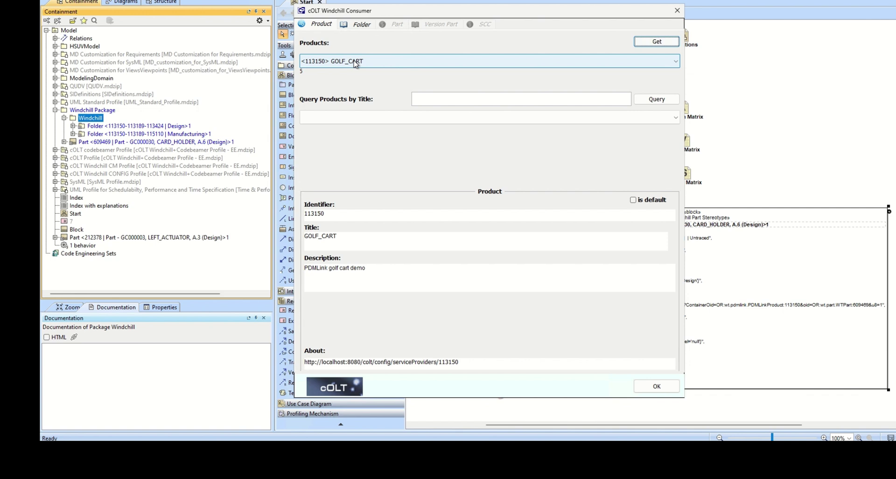
left_click(355, 63)
left_click(375, 108)
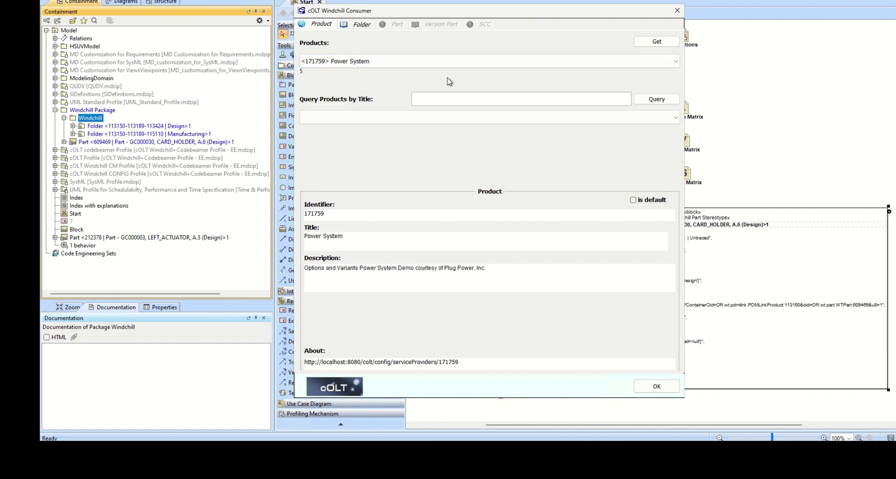
- Retrieve Power System's folders and choose Standard Parts as the folder to import
left_click(361, 24)
left_click(657, 41)
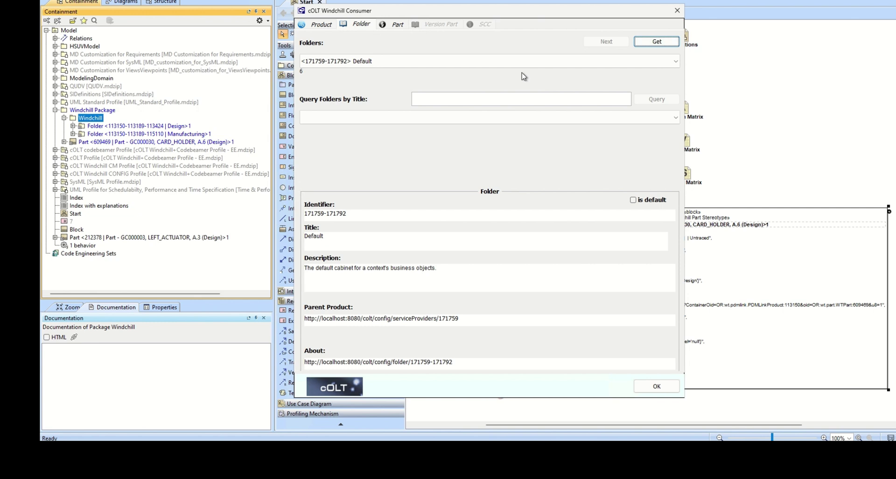
left_click(418, 65)
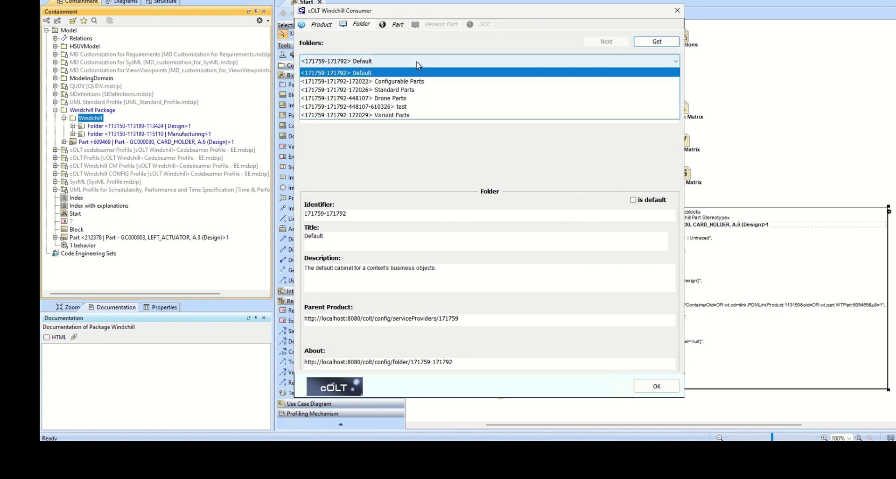
left_click(405, 90)
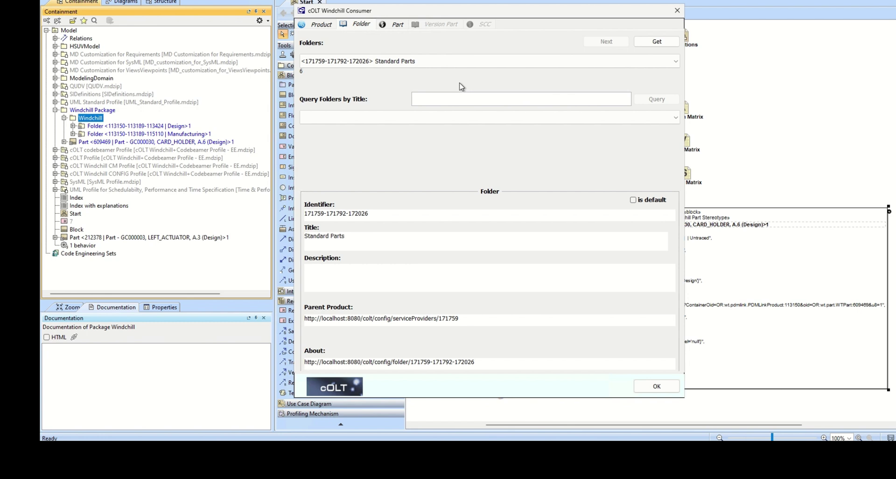
- Retrieve the first two batches of parts in the Standard Parts folder and look through the list
left_click(400, 26)
left_click(669, 44)
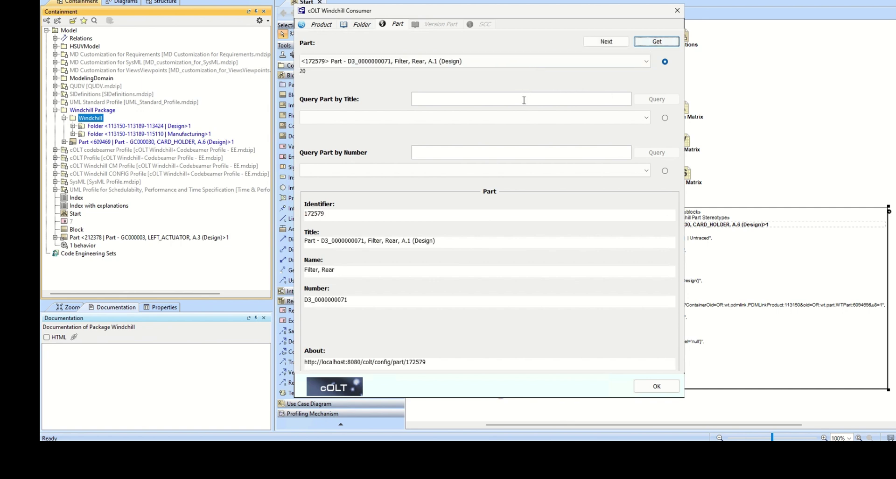
left_click(609, 43)
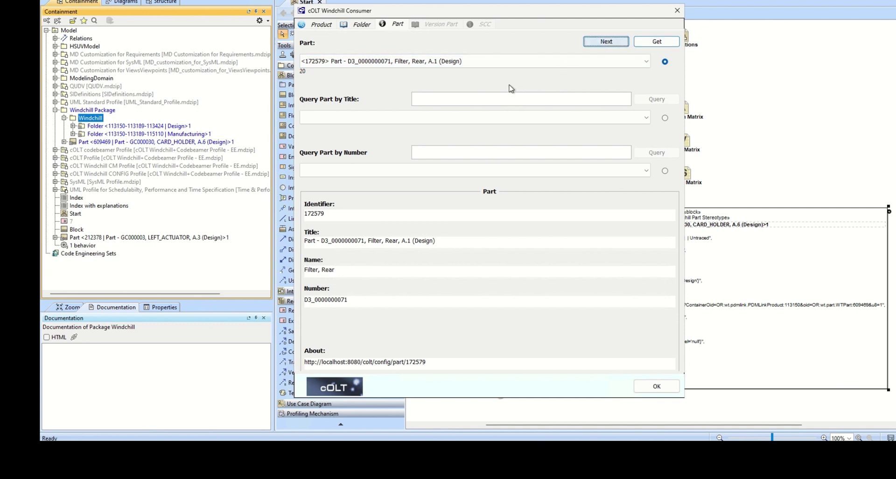
left_click(646, 61)
scroll(652, 116, "down", 3)
scroll(651, 117, "up", 3)
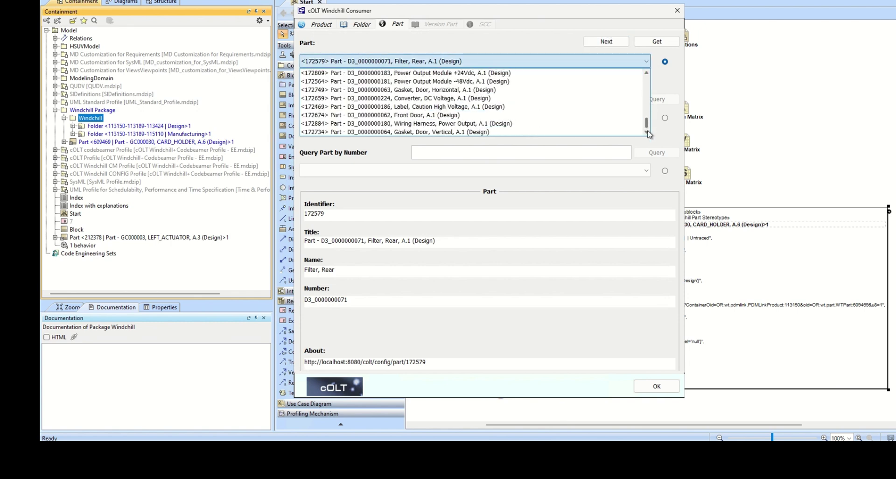
left_click(503, 46)
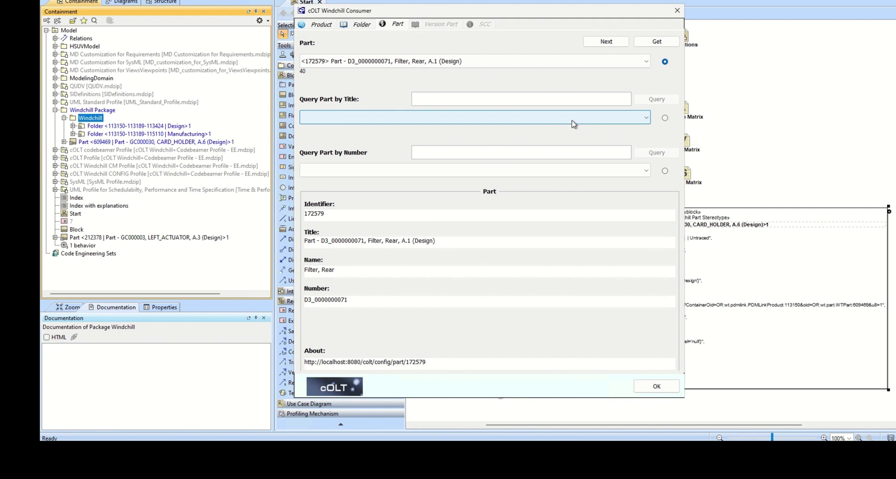
- Import the Standard Parts folder's parts as blocks, with link type Derives and direction Incoming (Remote Item -> Model Item)
left_click(649, 387)
left_click(531, 247)
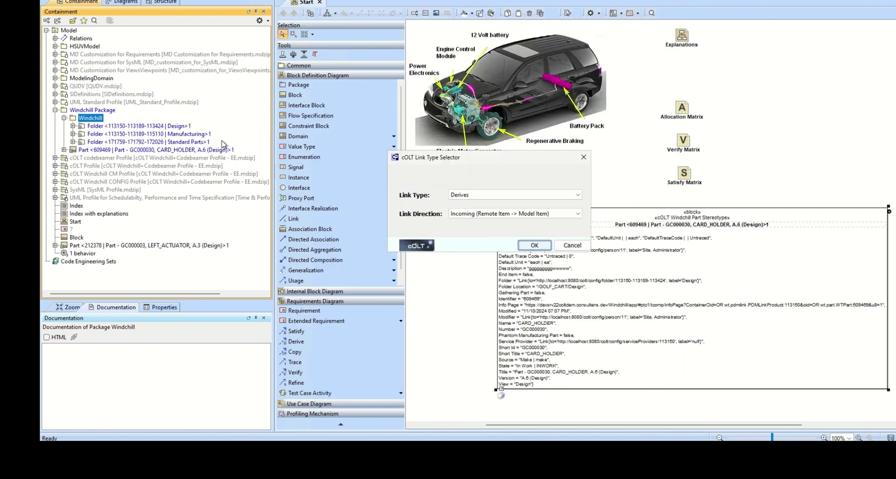
left_click(532, 246)
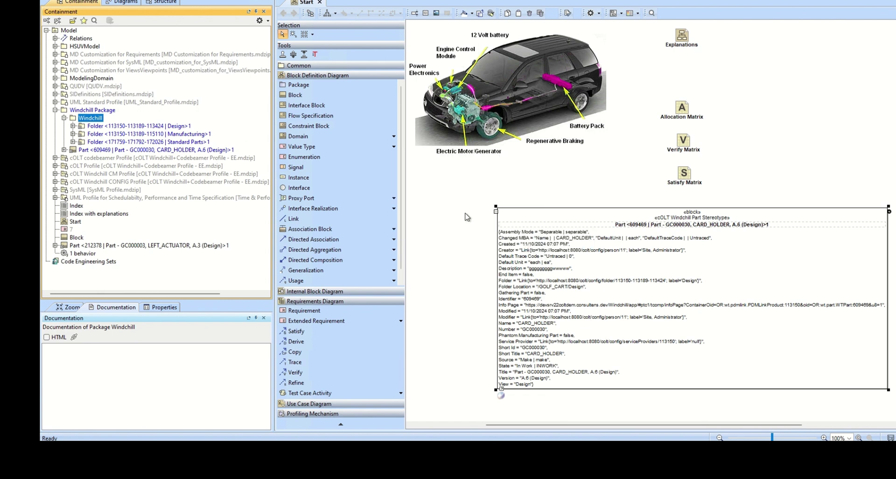
- Expand the imported Standard Parts folder package in the model tree, look through its part blocks, and collapse it again
left_click(152, 143)
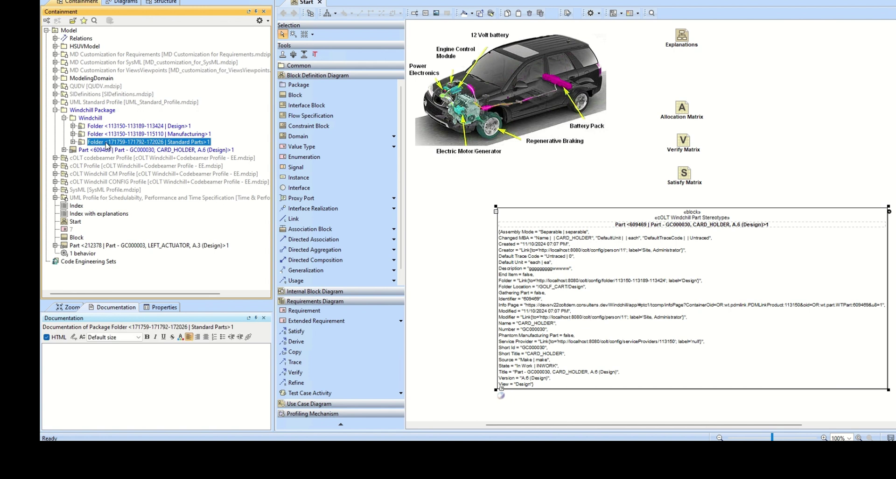
left_click(73, 142)
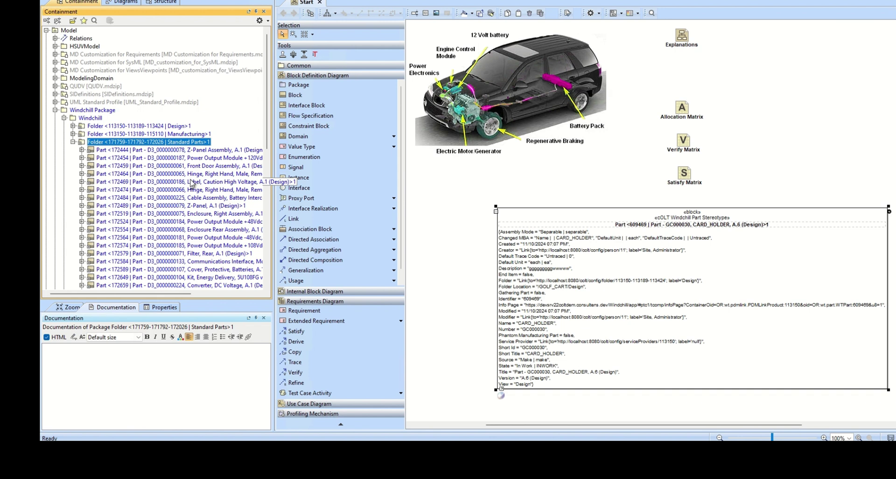
scroll(192, 184, "down", 11)
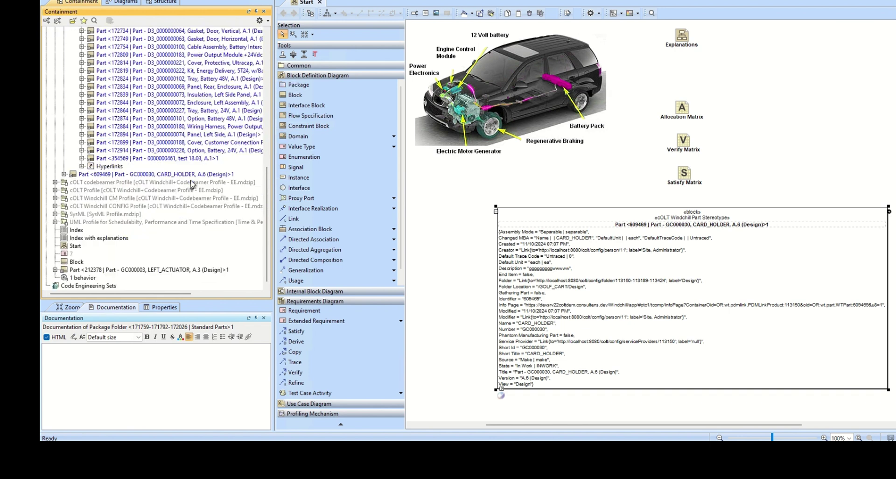
scroll(192, 185, "up", 12)
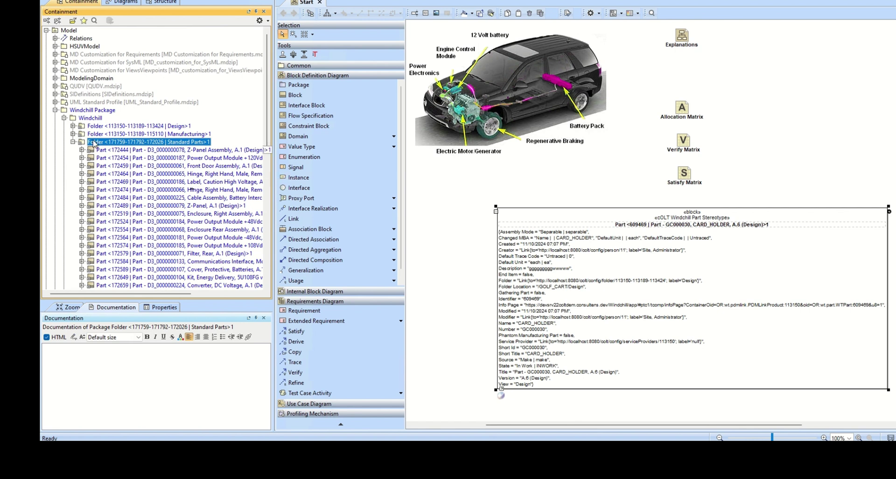
left_click(73, 142)
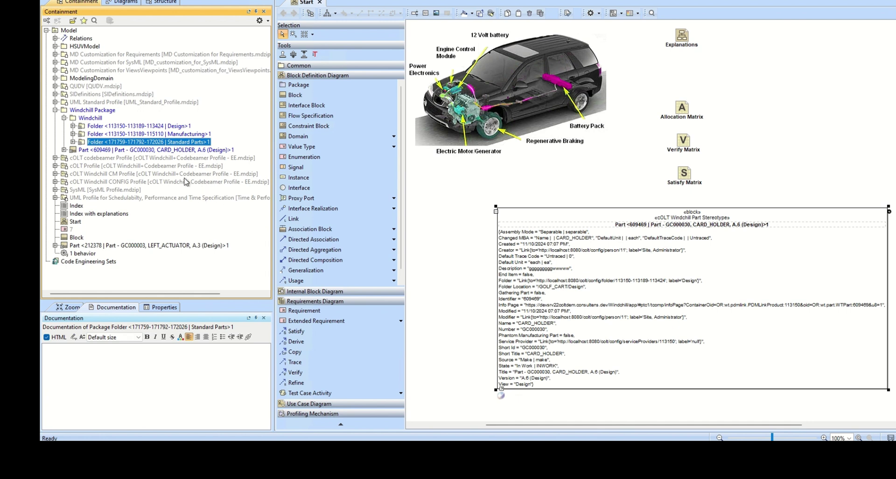
- Unlink the CARD_HOLDER part block (GC000030) in the Windchill Package from its Windchill part
left_click(148, 152)
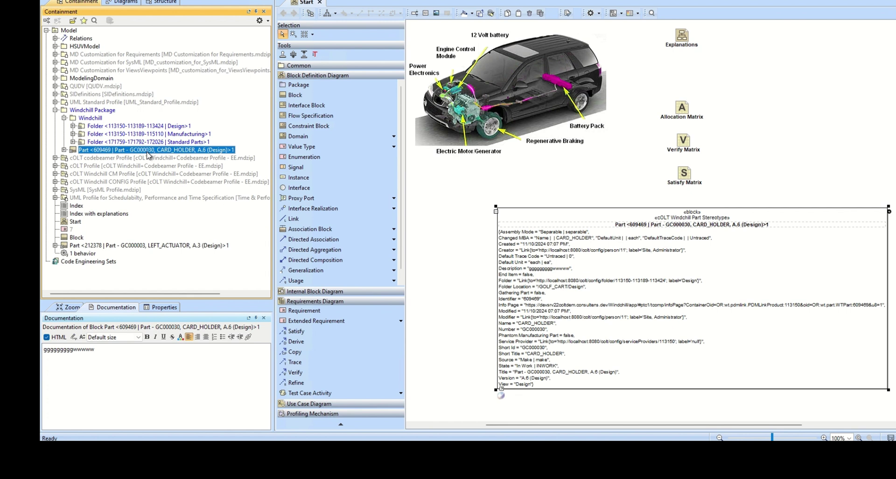
right_click(149, 155)
mouse_move(241, 381)
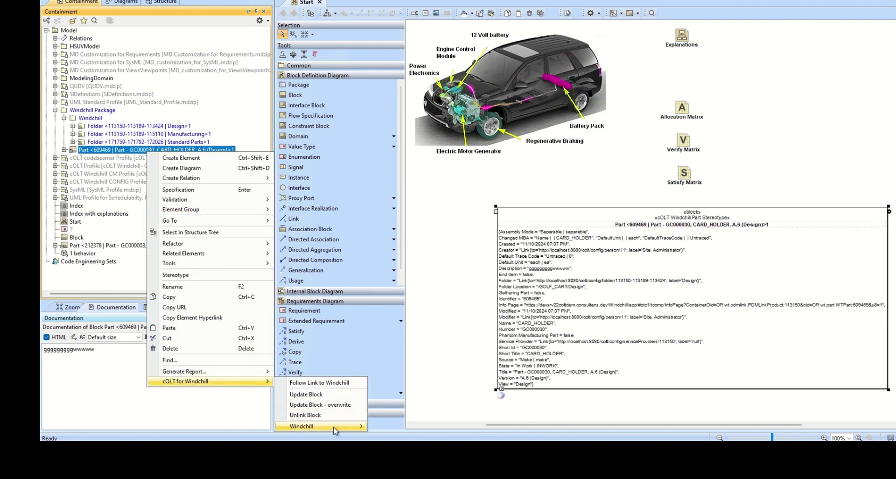
mouse_move(335, 429)
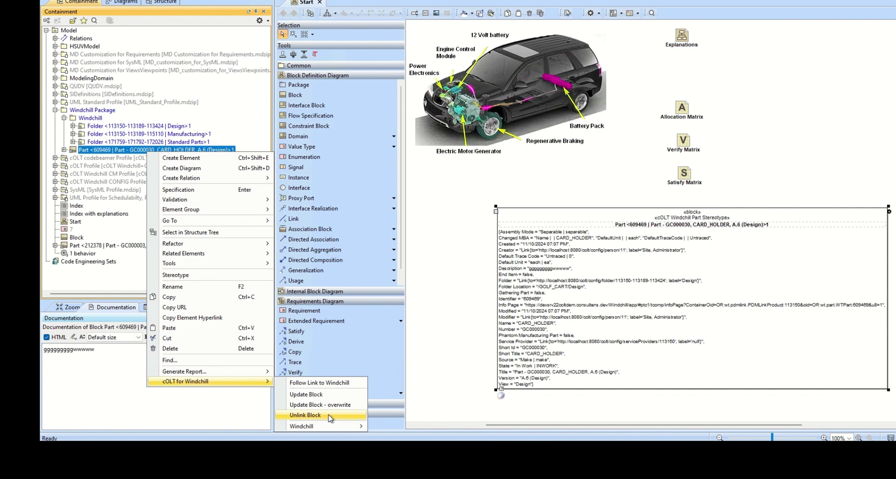
left_click(328, 415)
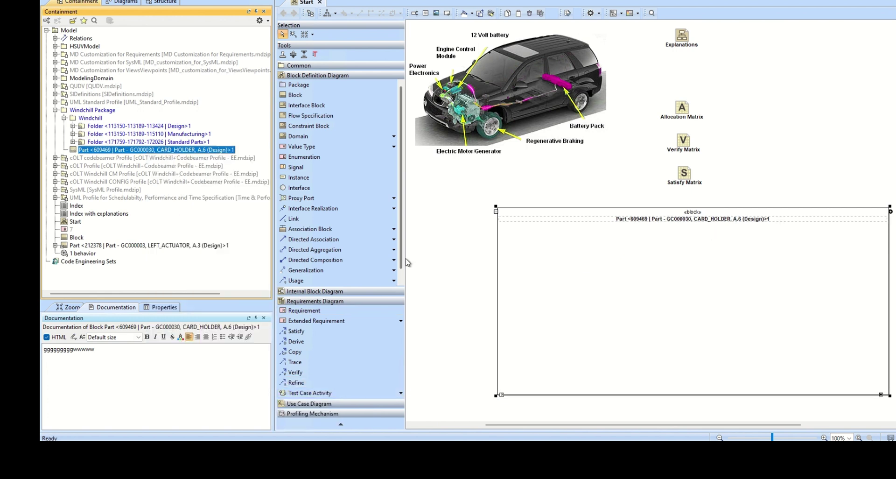
mouse_move(149, 151)
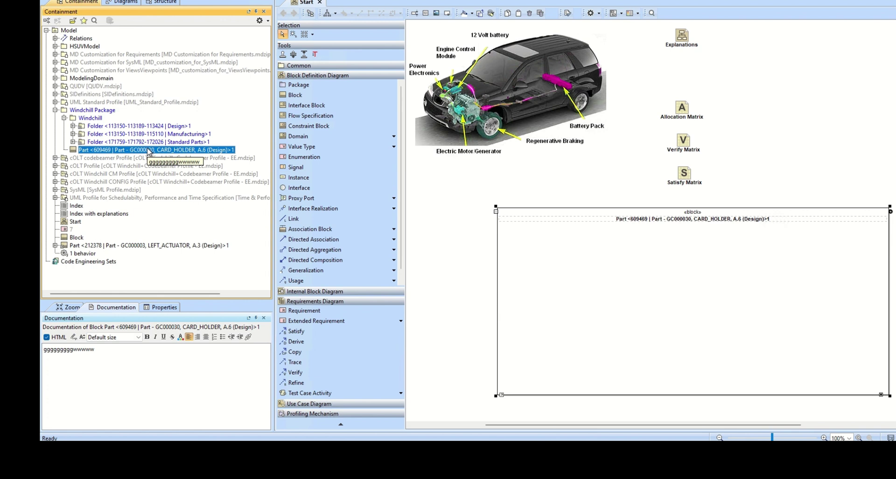